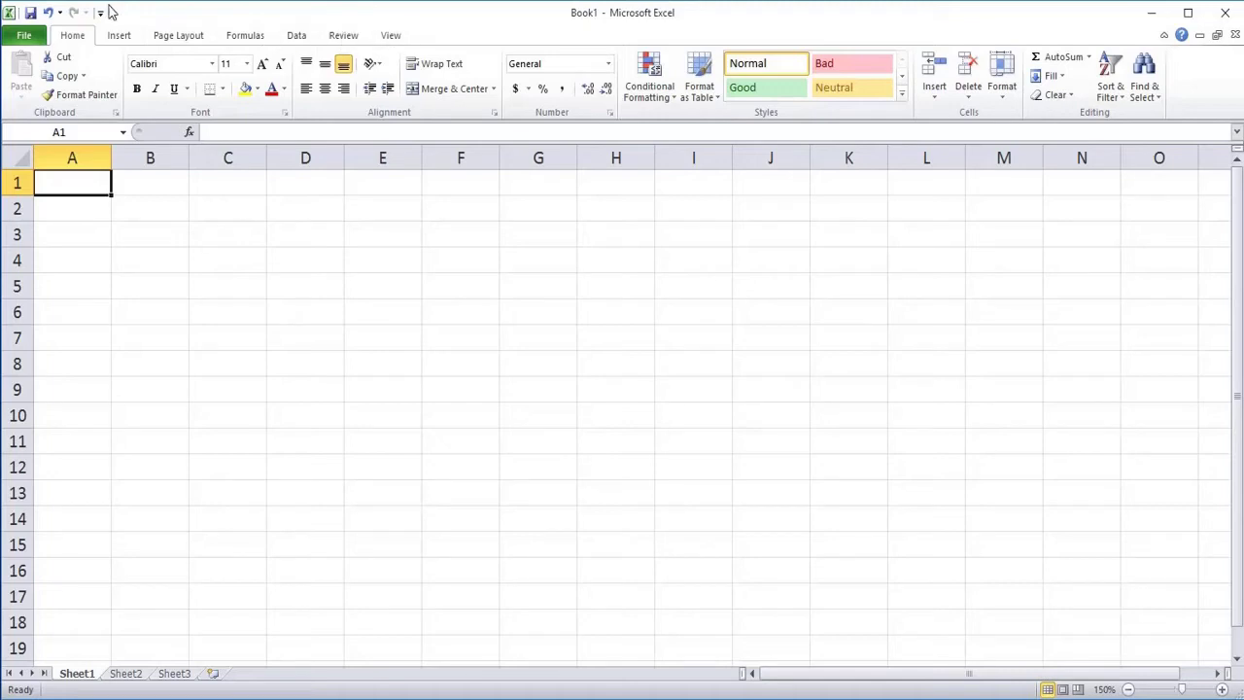
# - Browse the File, Insert and Page Layout ribbon views, then return to Home
pyautogui.click(28, 37)
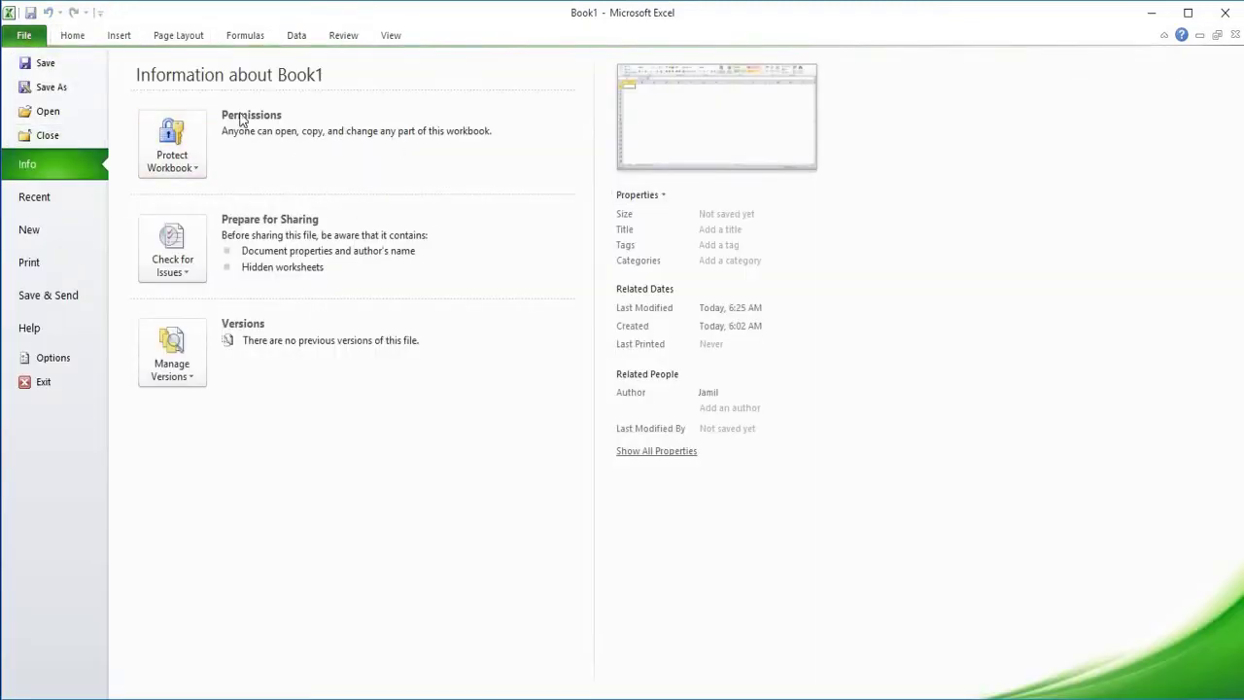
pyautogui.click(70, 37)
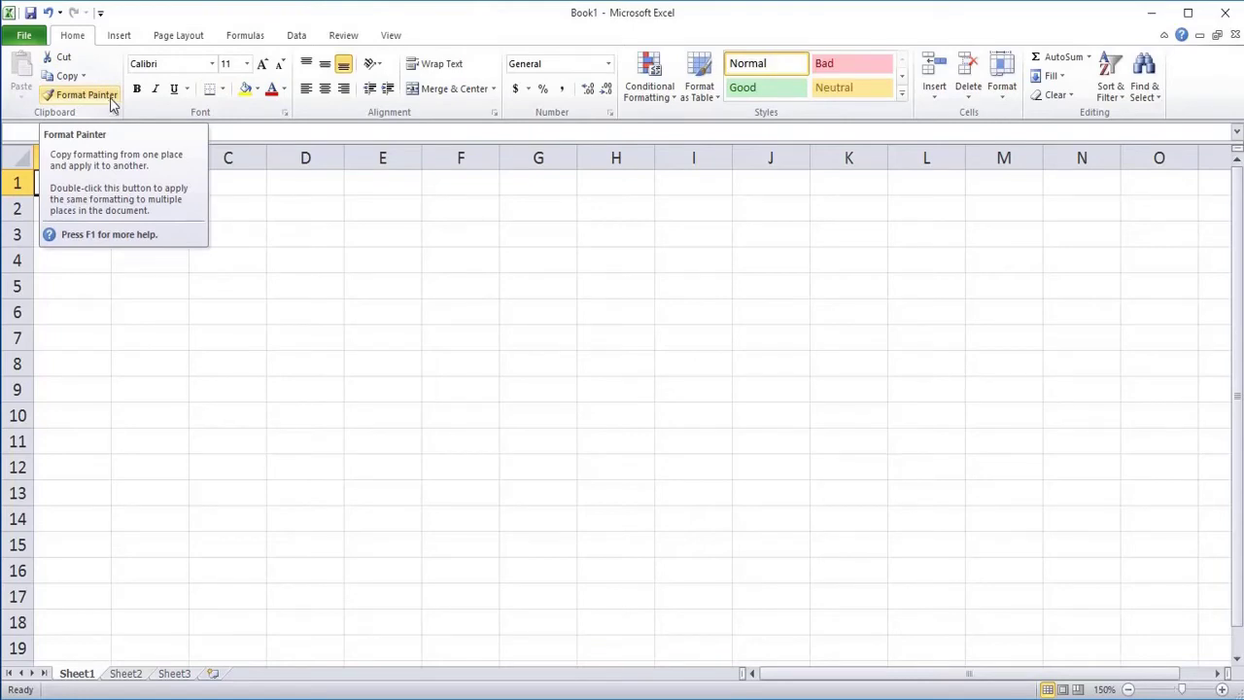
pyautogui.click(123, 37)
pyautogui.click(165, 36)
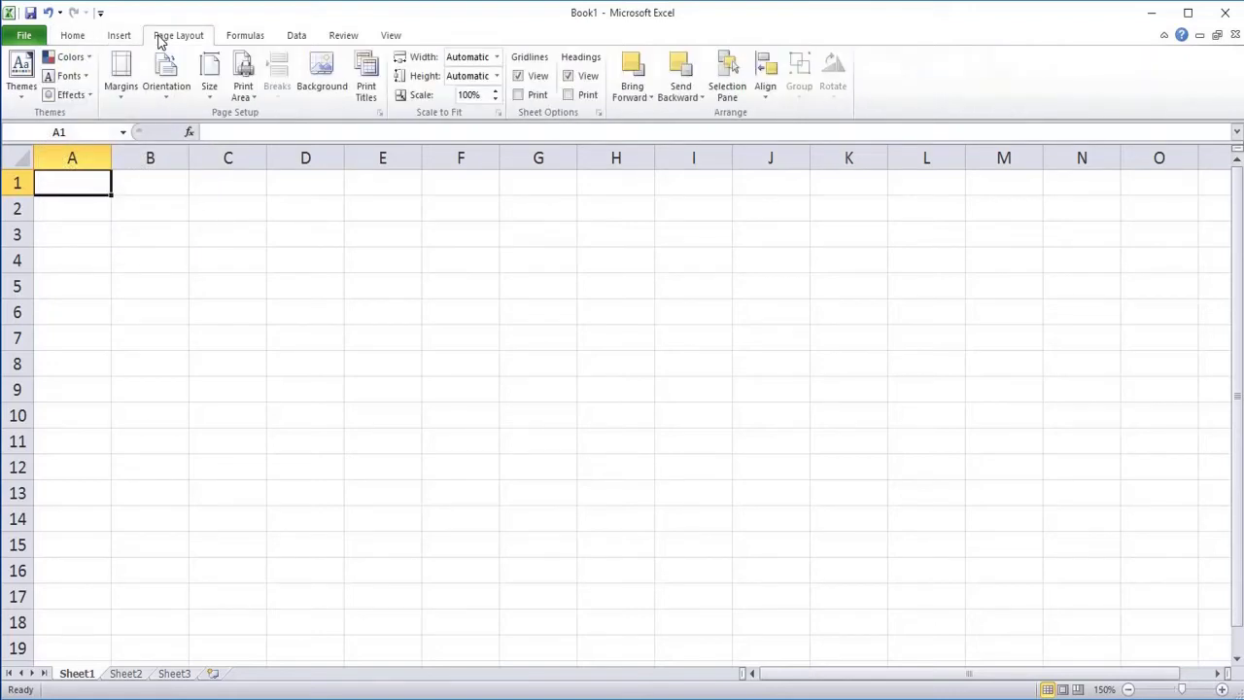
pyautogui.click(68, 39)
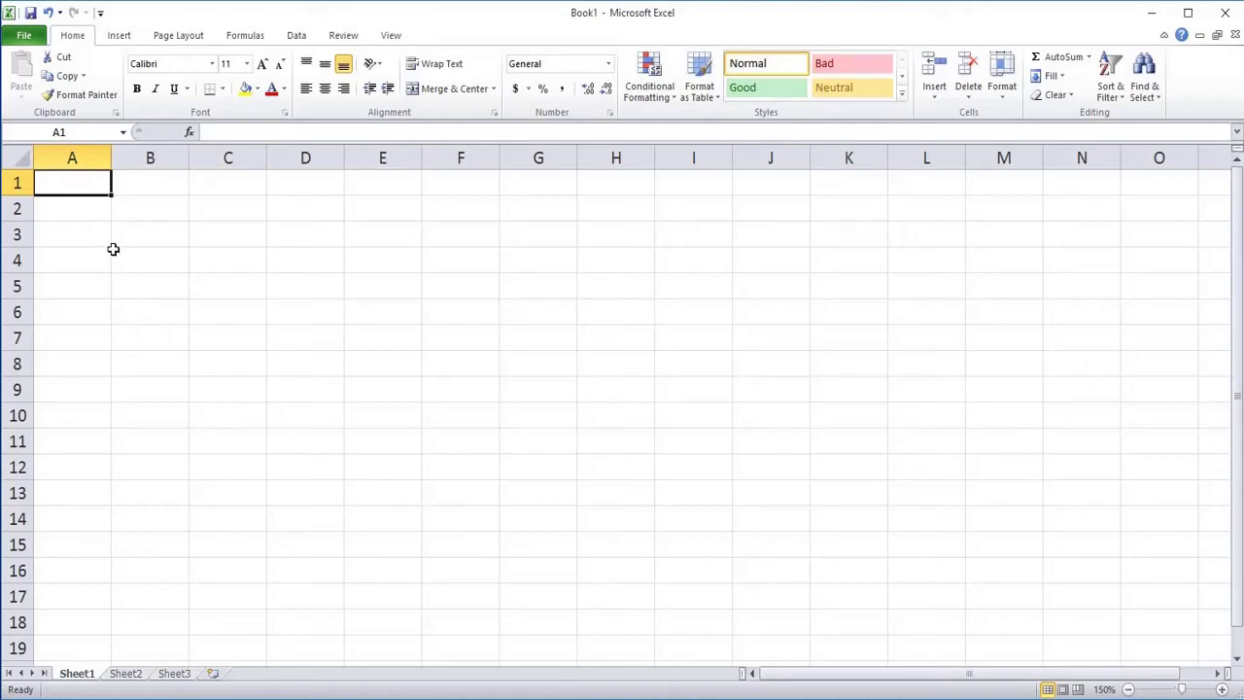
# - Select cells C3, E4, F6, F8, H8 and I8 in turn, ending on J8
pyautogui.click(248, 242)
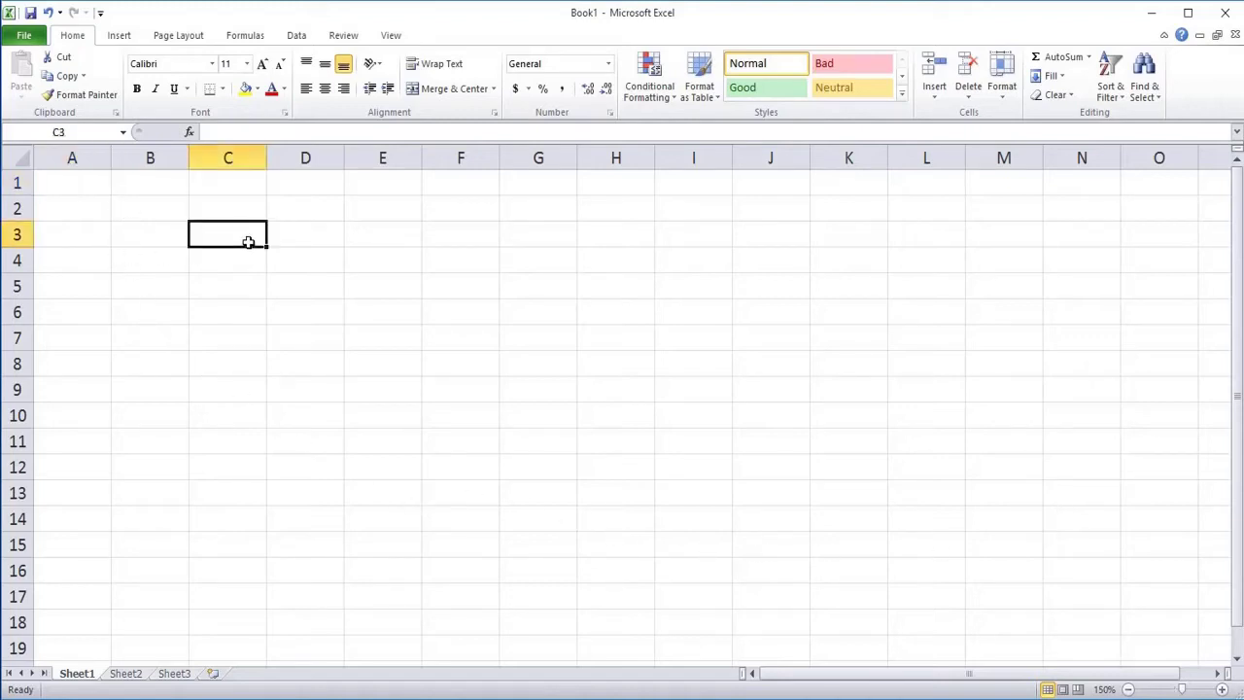
pyautogui.click(366, 265)
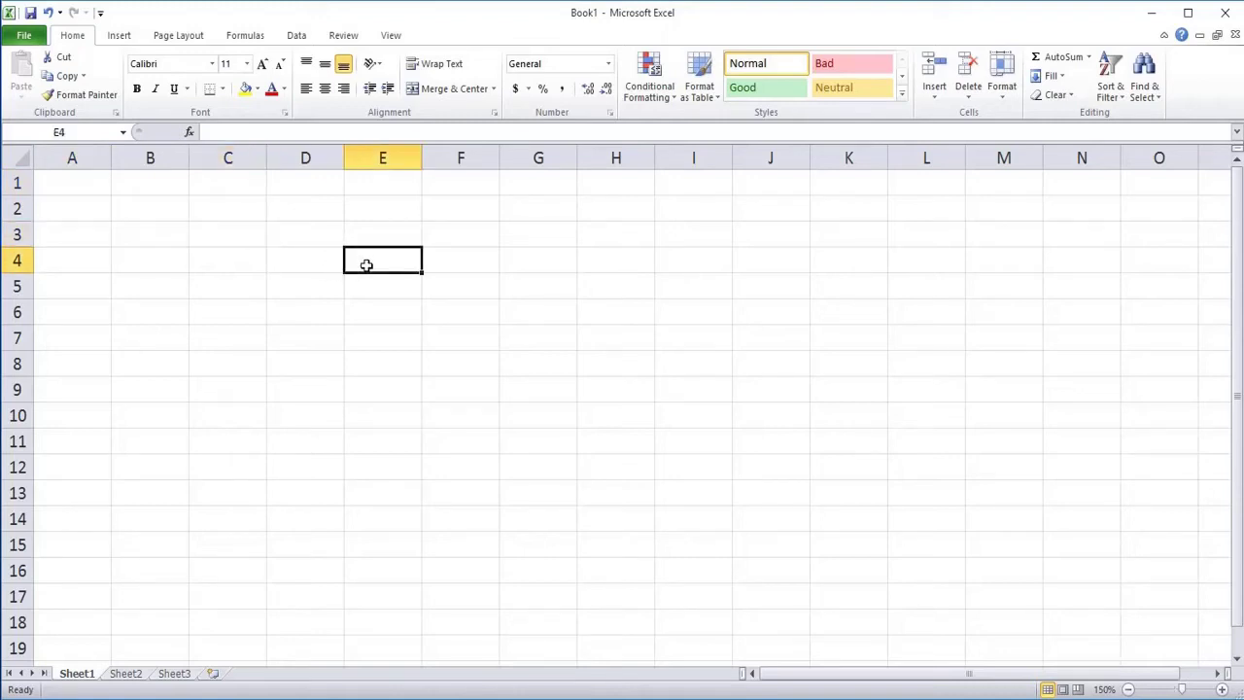
pyautogui.click(471, 311)
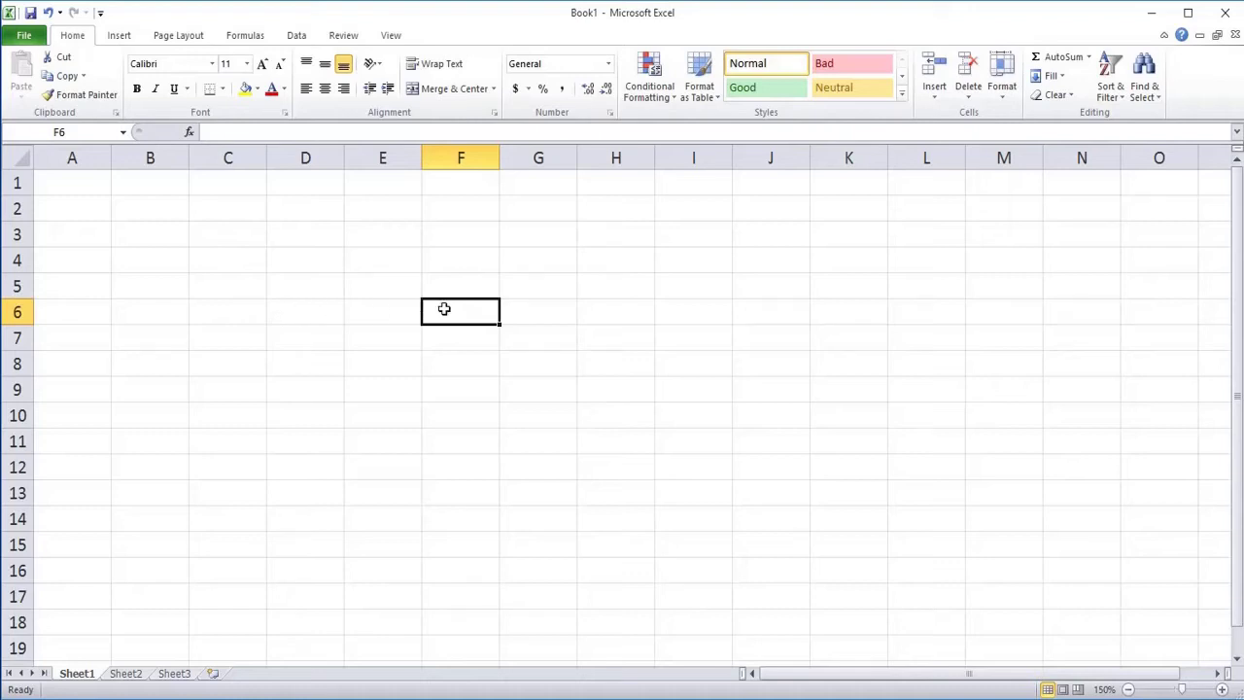
pyautogui.click(472, 362)
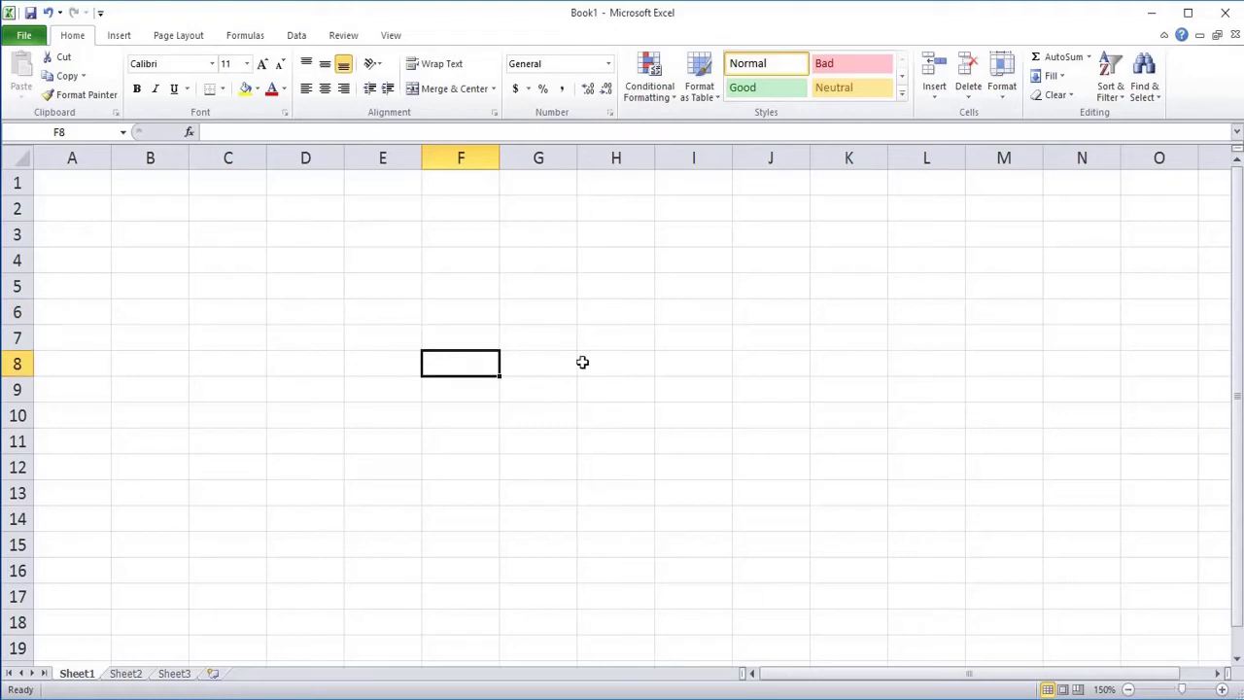
pyautogui.click(613, 362)
pyautogui.click(700, 363)
pyautogui.click(743, 367)
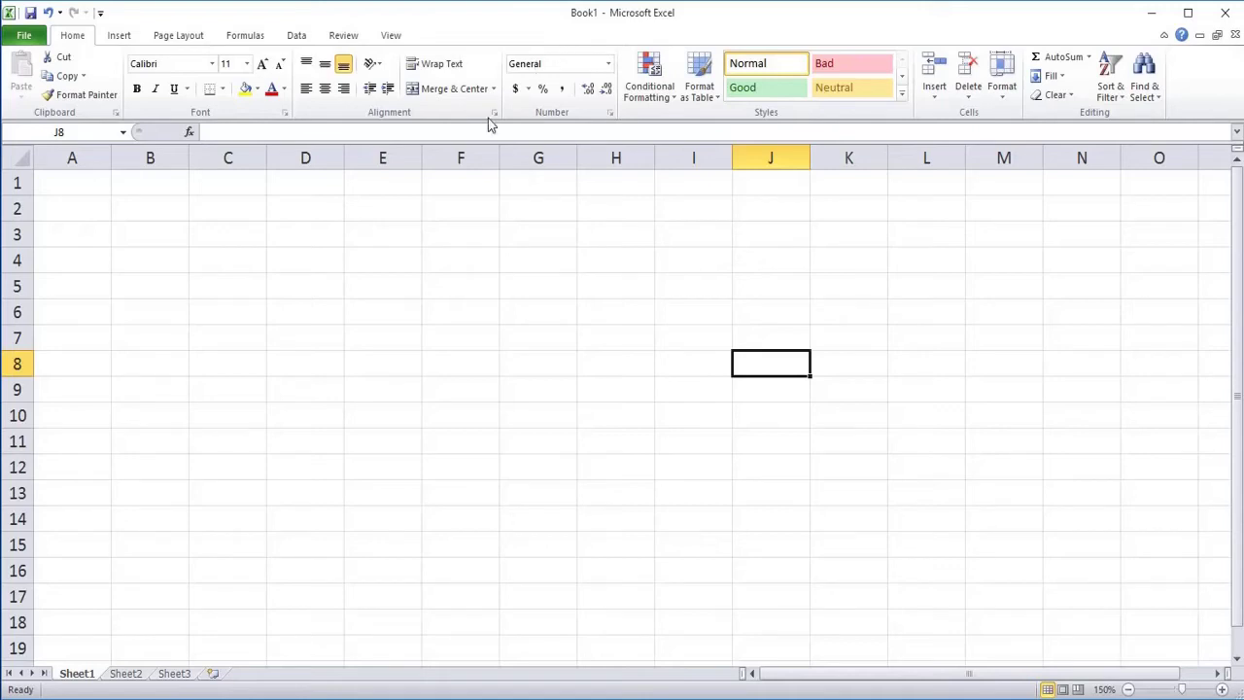
# - Select cell F5 on the empty Sheet1
pyautogui.click(426, 277)
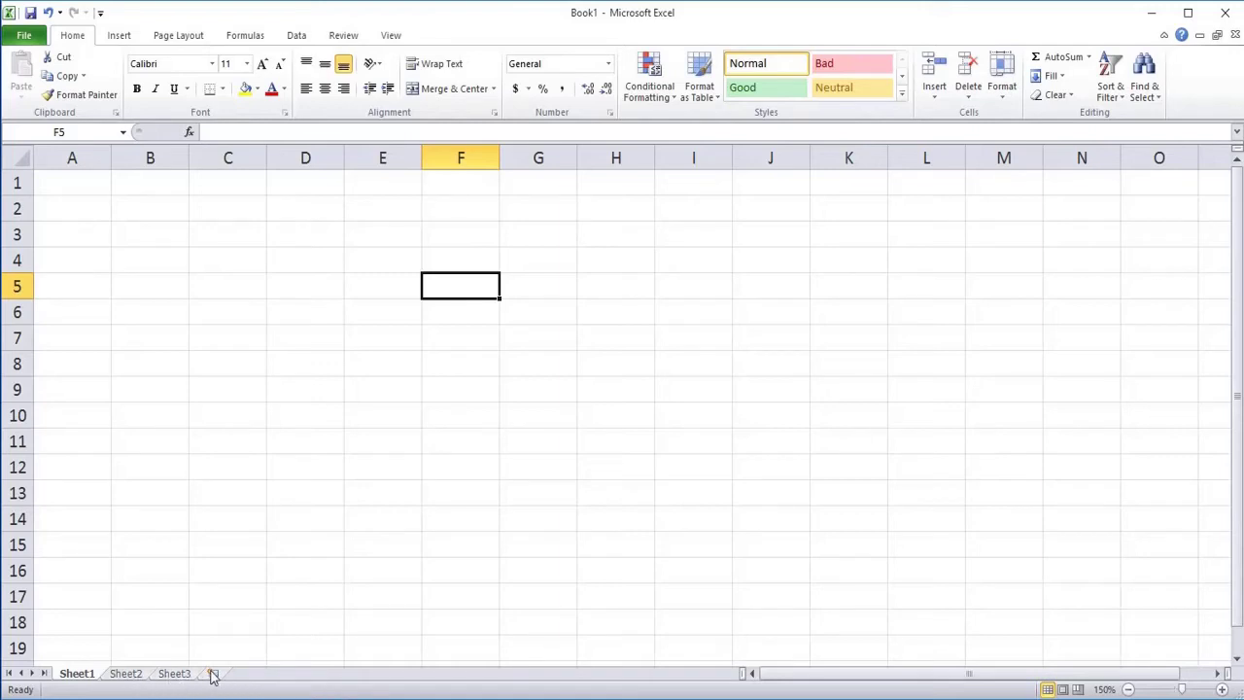
# - Insert worksheets Sheet8 and Sheet9, then switch back to the Sheet3 tab
pyautogui.click(212, 674)
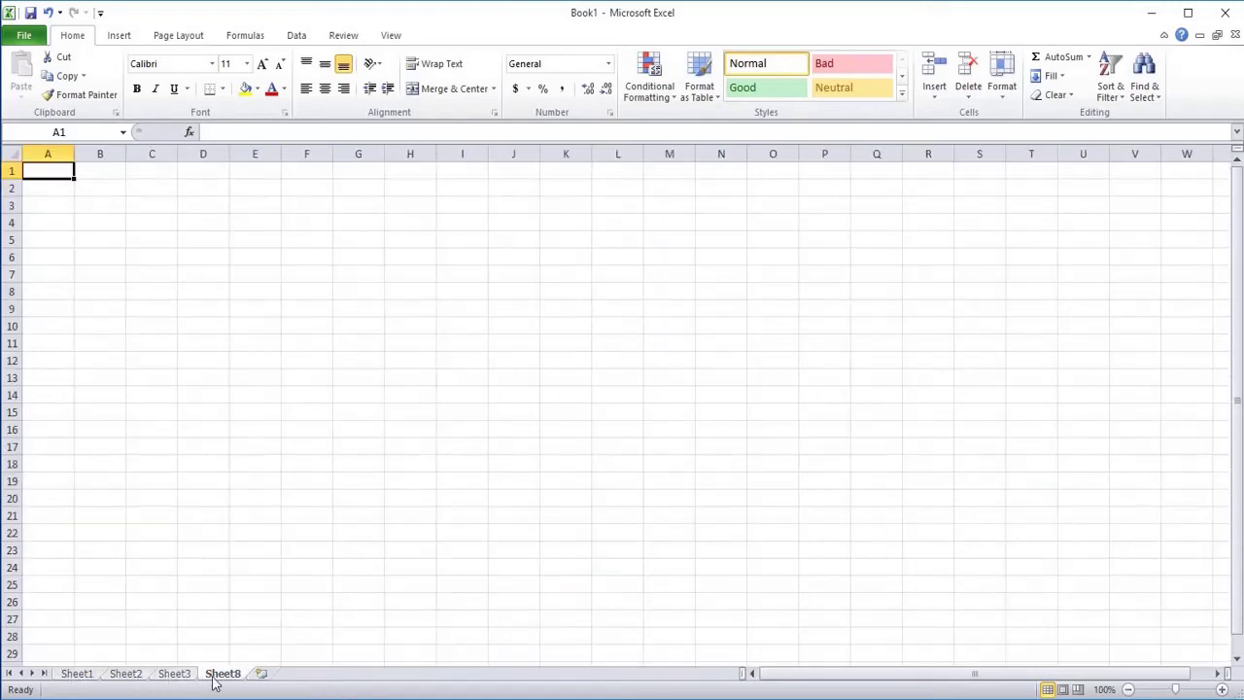
pyautogui.click(262, 674)
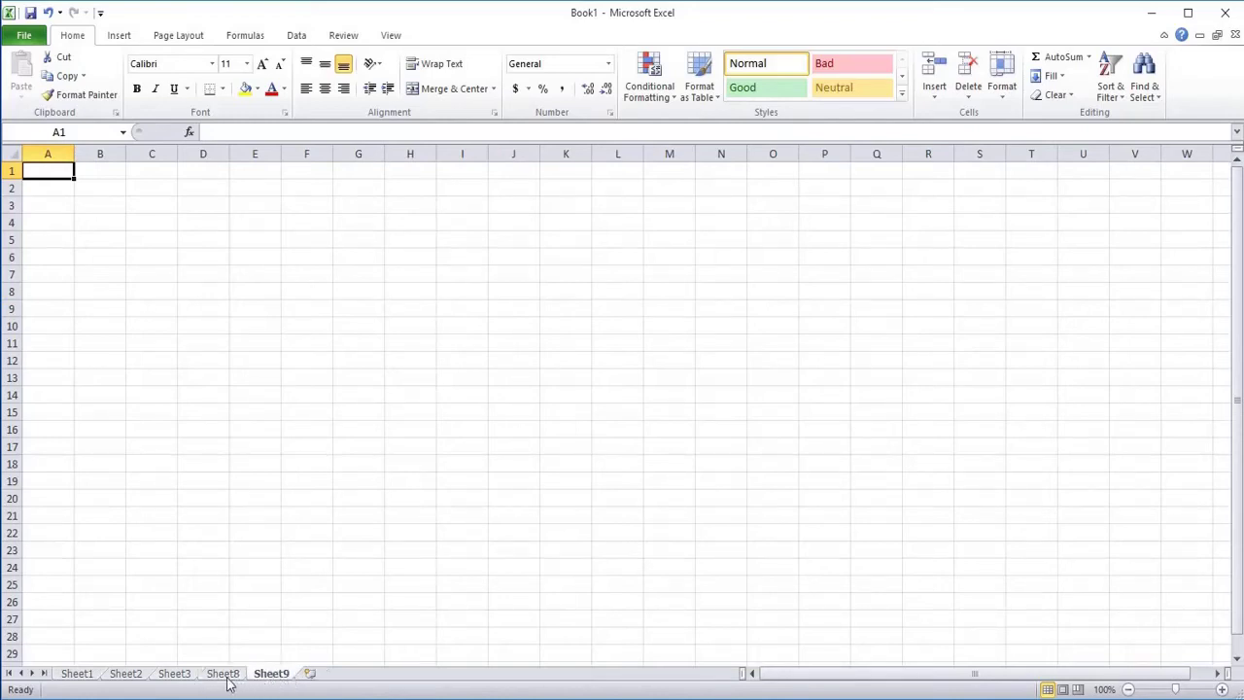
pyautogui.click(191, 676)
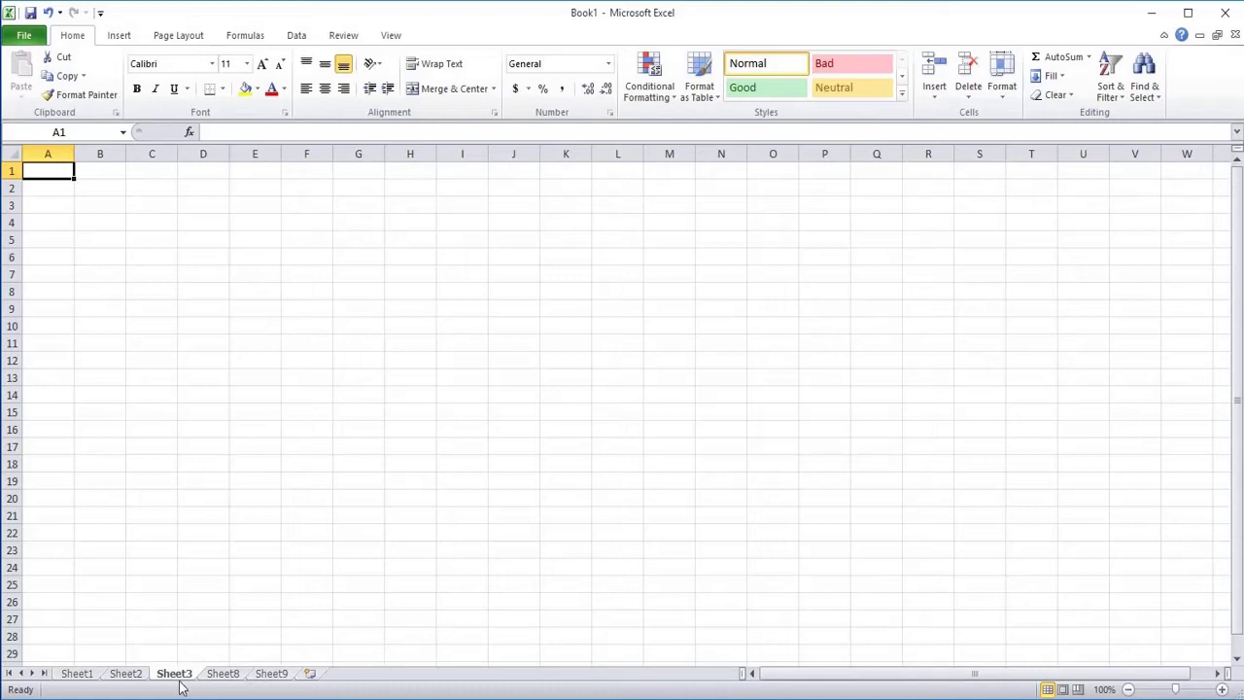
# - Hide Sheet9 and then Sheet8, and dismiss the Sheet3 tab menu unchanged
pyautogui.rightClick(275, 679)
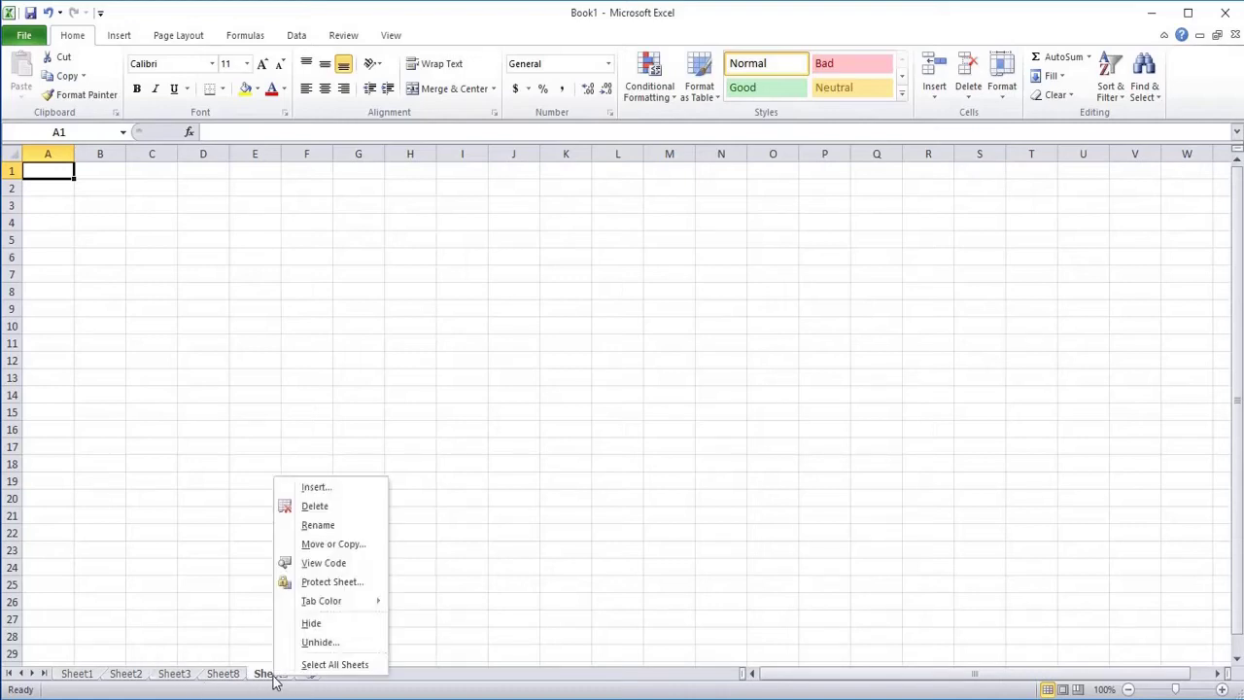
pyautogui.click(305, 623)
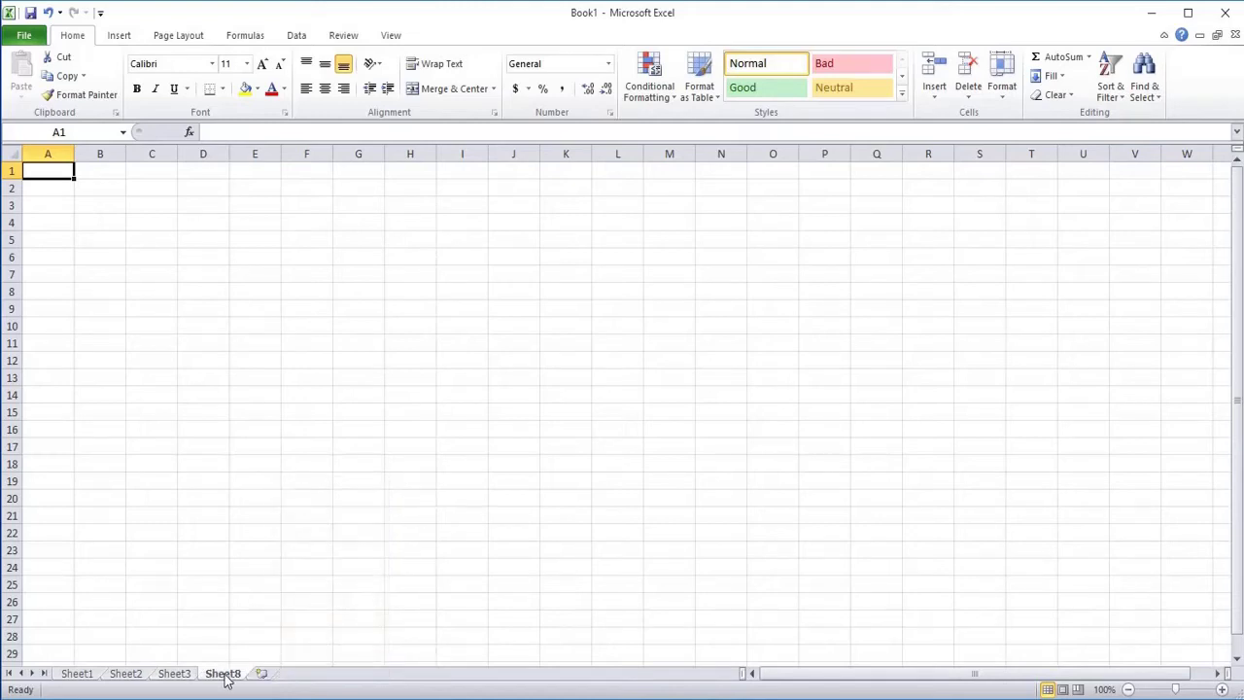
pyautogui.rightClick(233, 677)
pyautogui.click(259, 622)
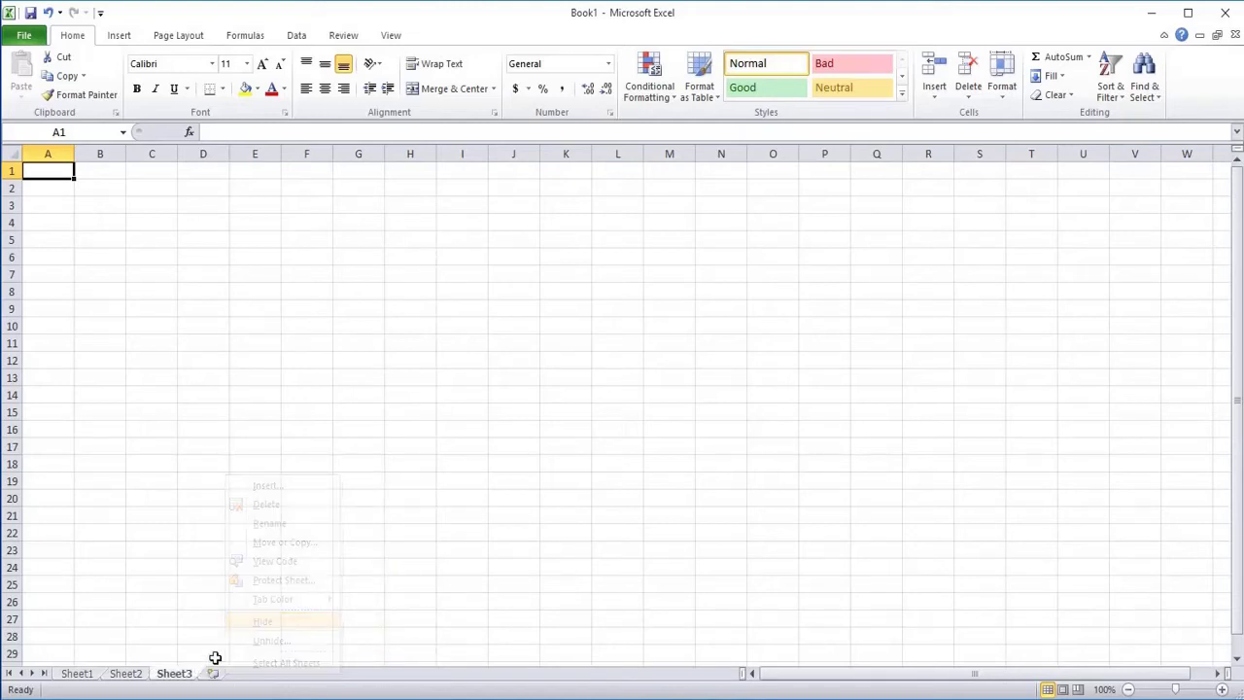
pyautogui.rightClick(179, 678)
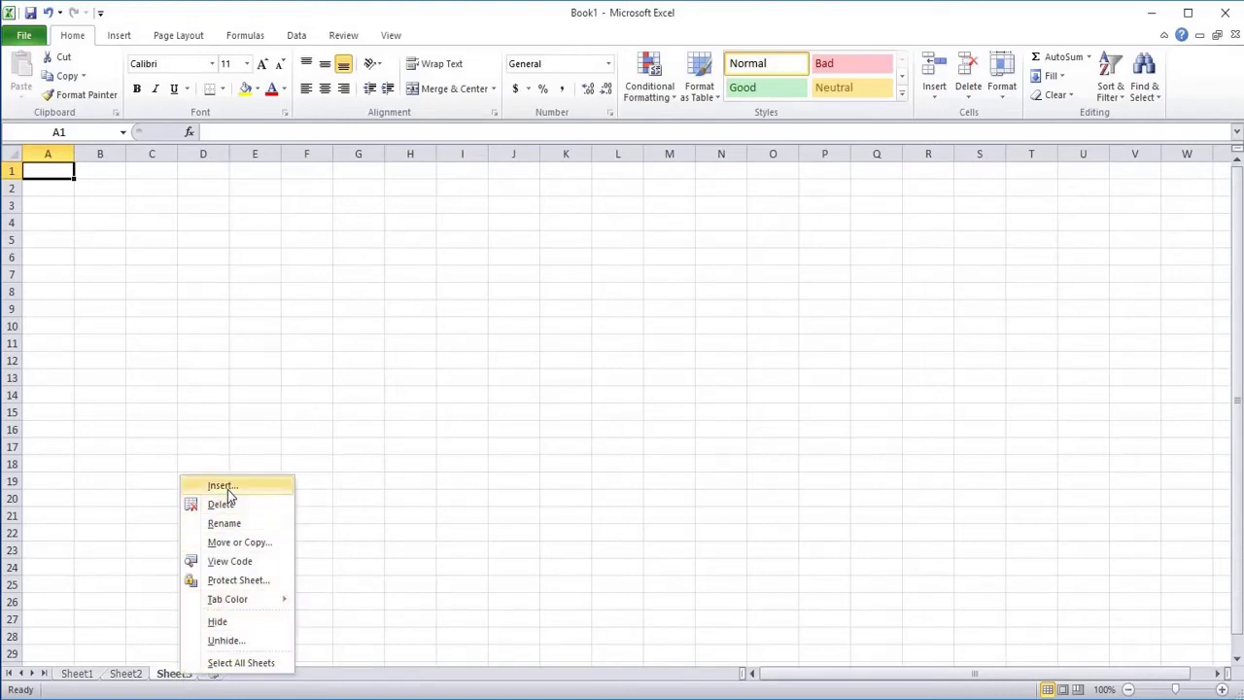
pyautogui.click(140, 602)
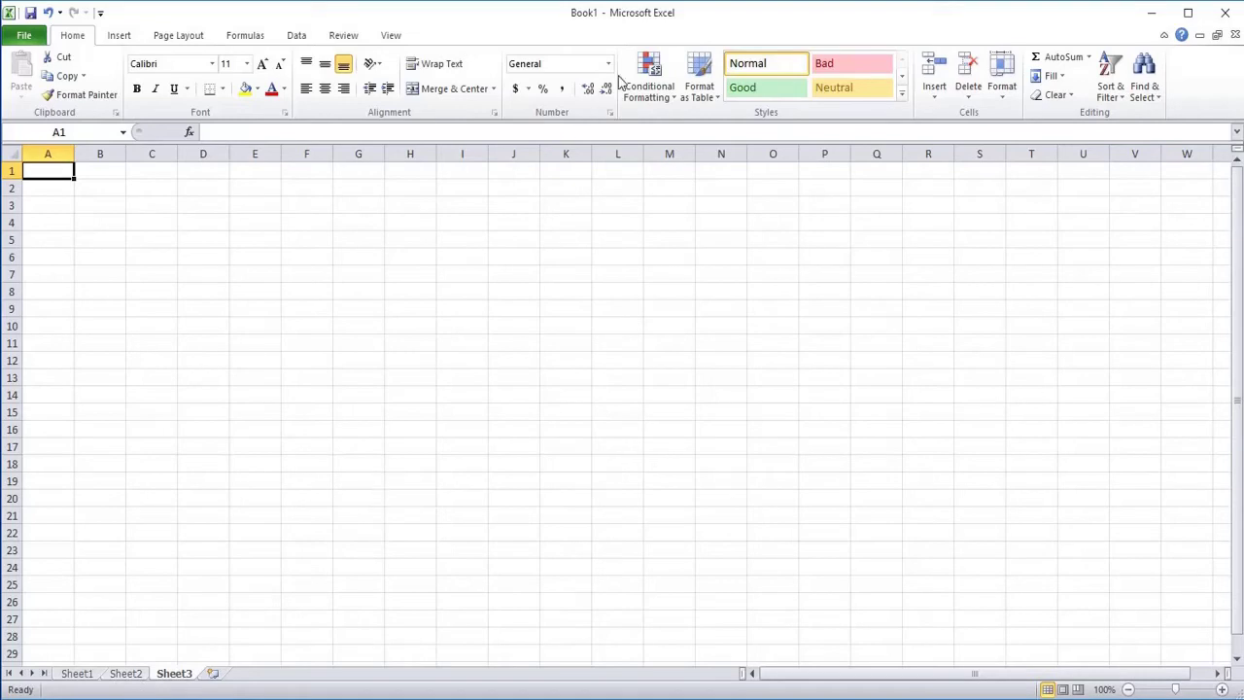
pyautogui.scroll(-2, 603, 78)
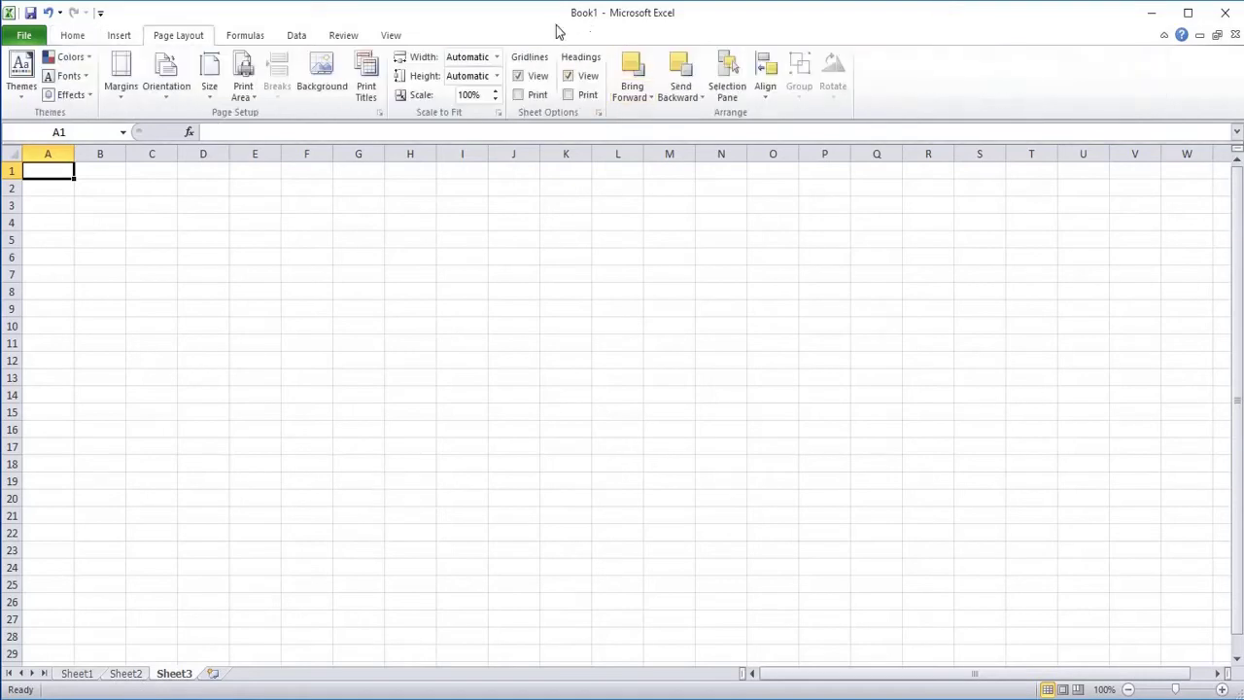
pyautogui.click(83, 41)
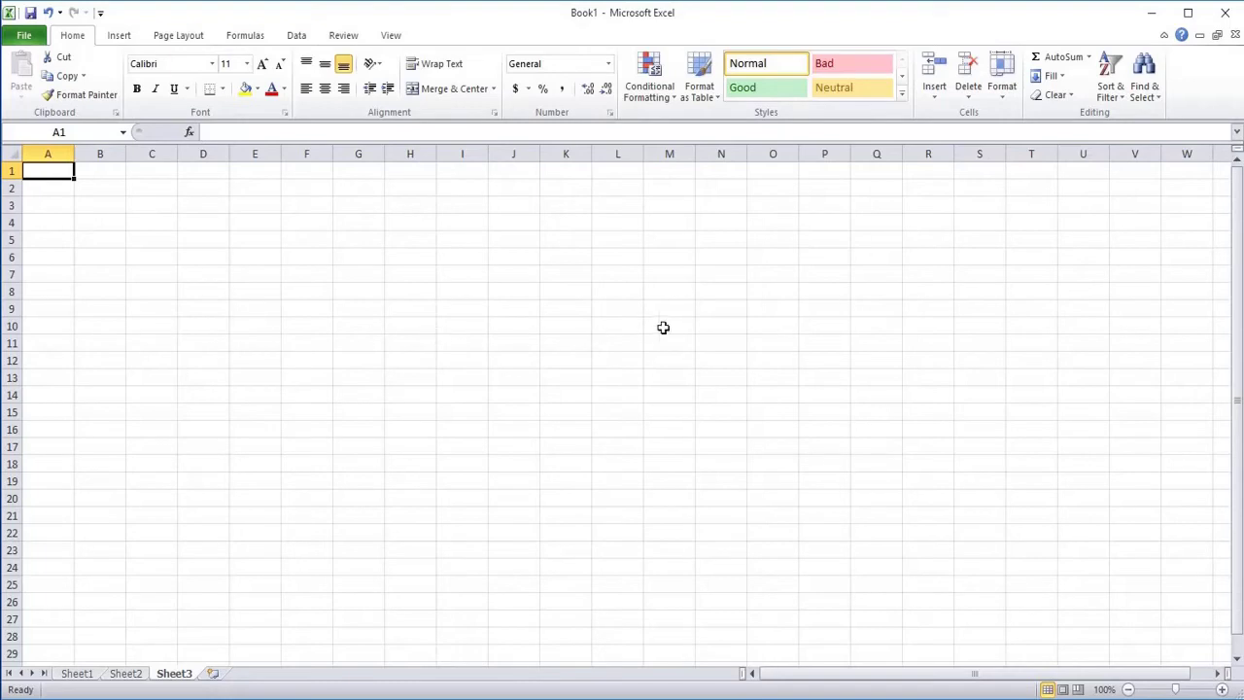
# - Select M10 and G7, zoom Sheet3 in four steps to 150%, then select F6
pyautogui.click(663, 328)
pyautogui.click(379, 271)
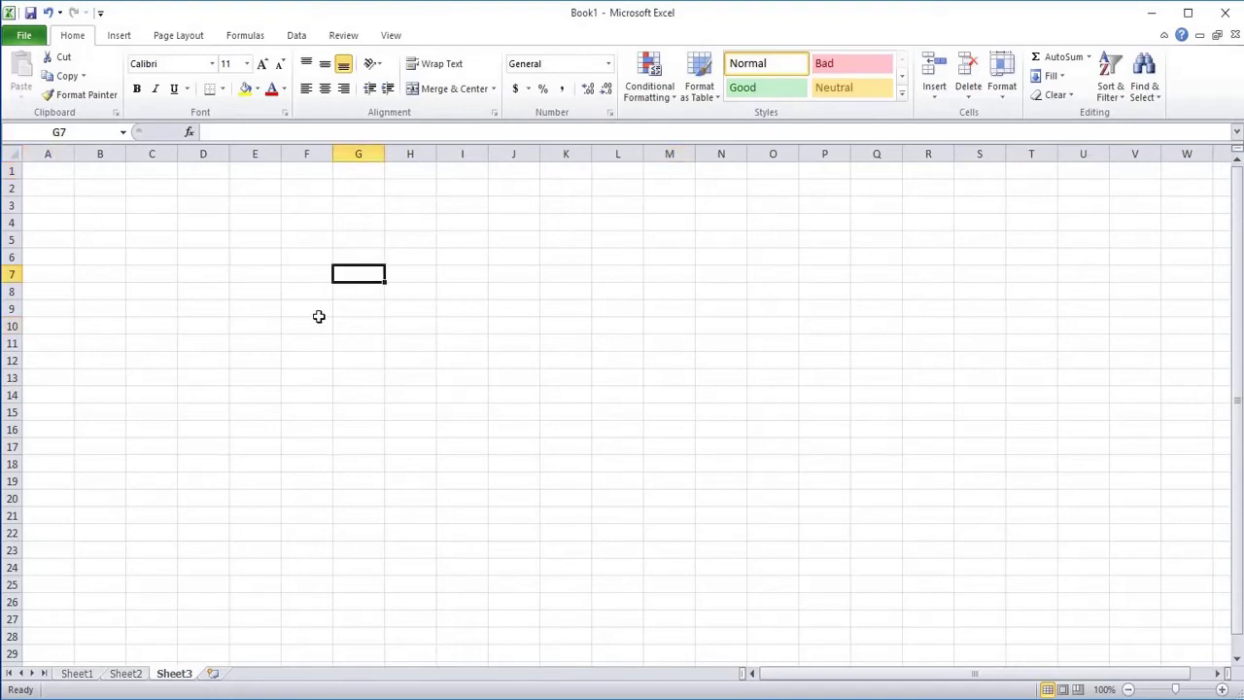
pyautogui.click(1223, 689)
pyautogui.click(1222, 689)
pyautogui.click(1222, 689)
pyautogui.click(1223, 689)
pyautogui.click(1222, 688)
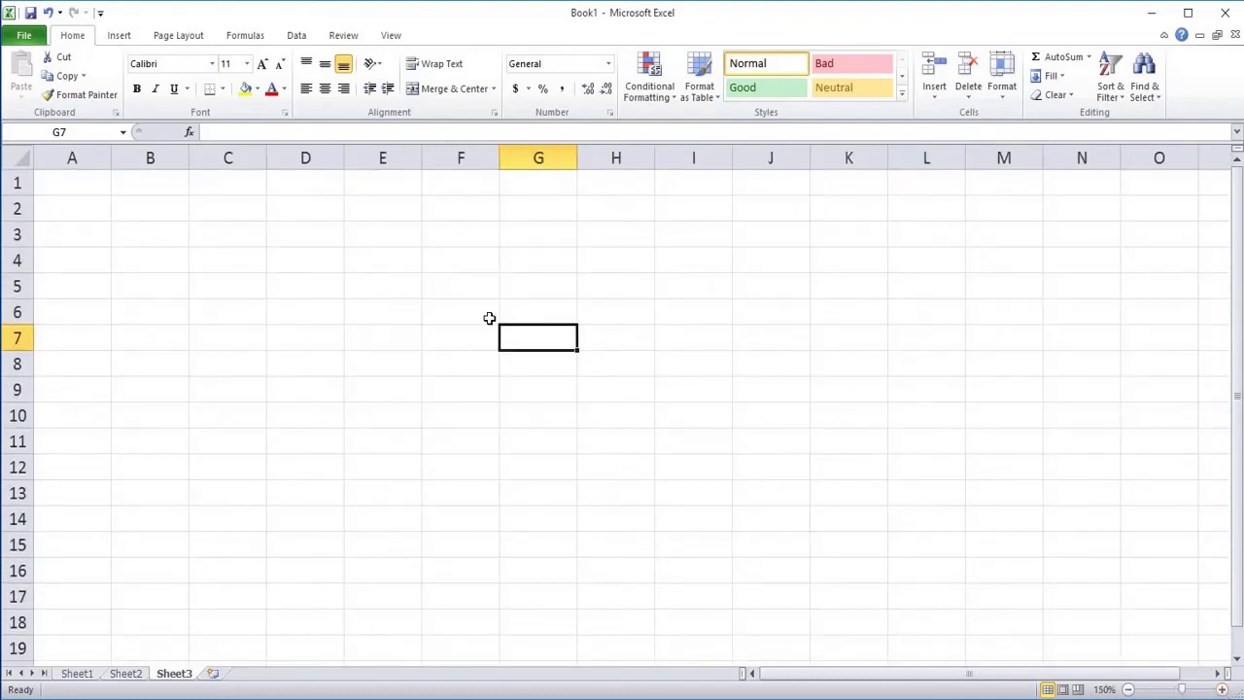
pyautogui.click(434, 311)
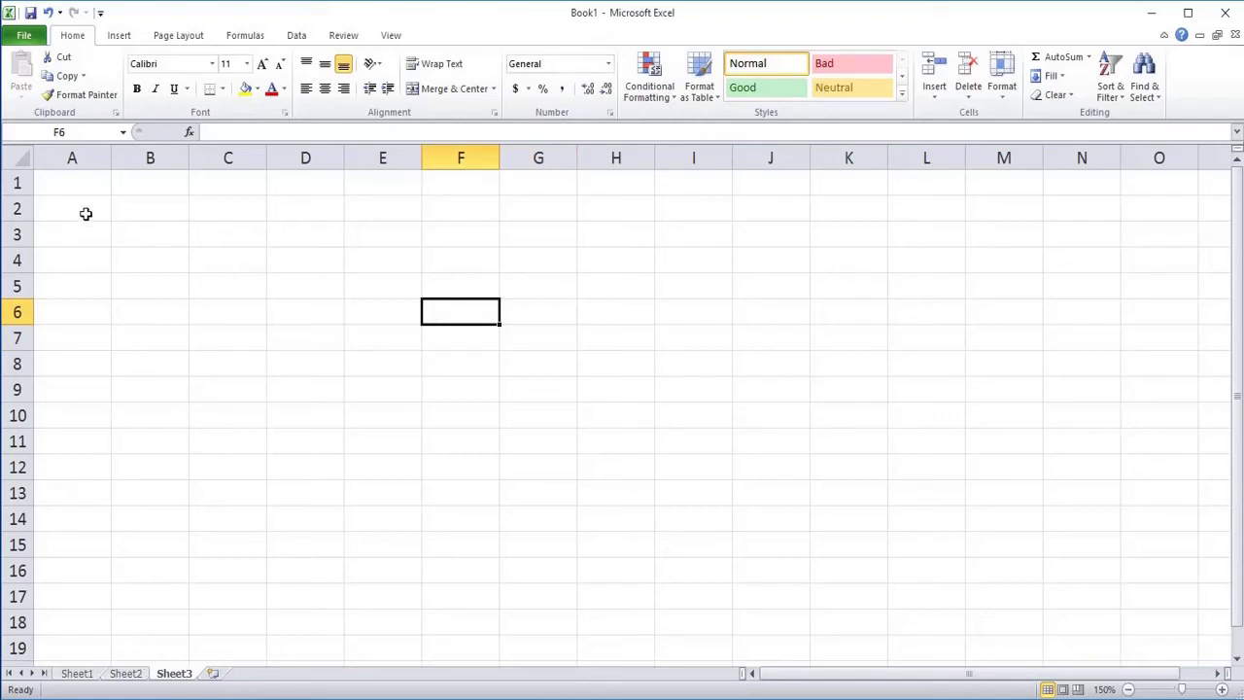
# - Select cell C2, then all of column A, all of row 1, and cell F4
pyautogui.click(207, 208)
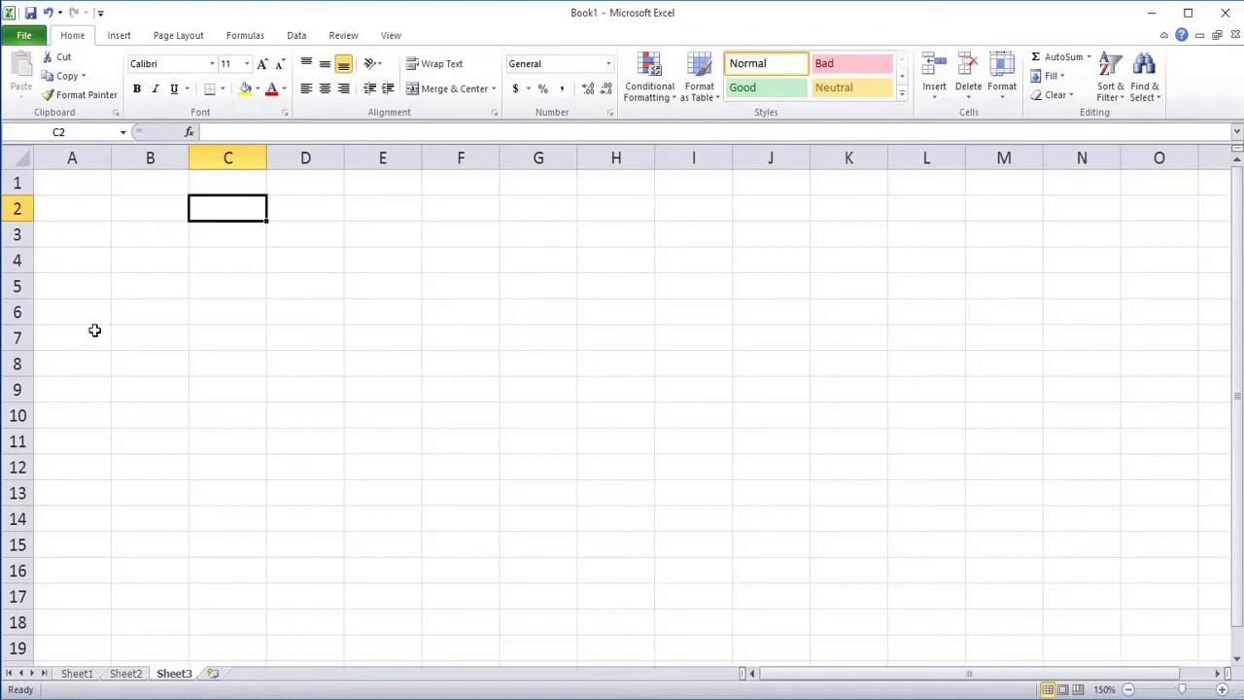
pyautogui.click(76, 161)
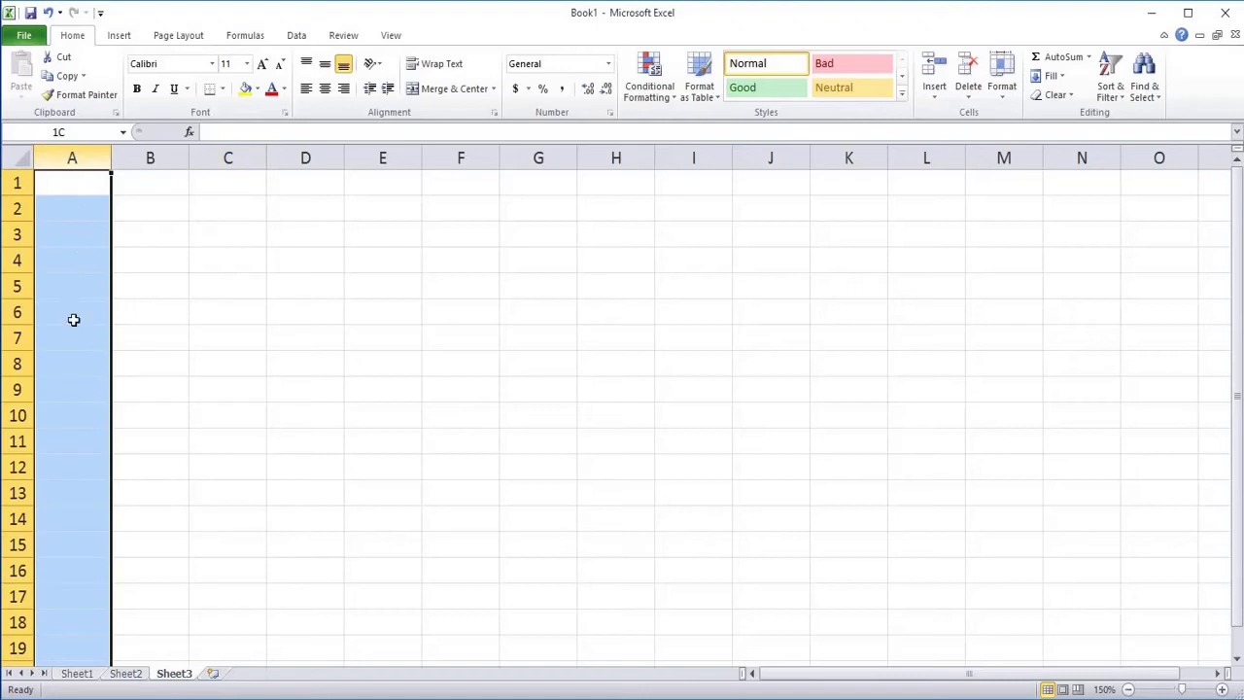
pyautogui.click(17, 183)
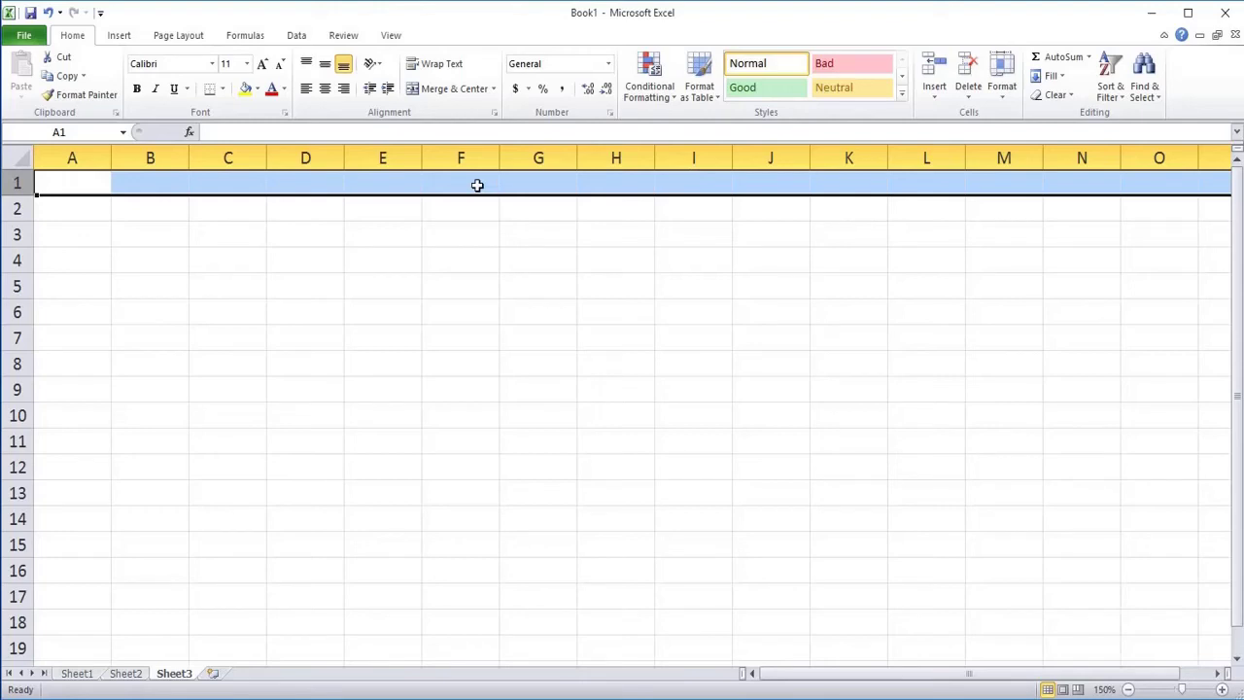
pyautogui.click(444, 256)
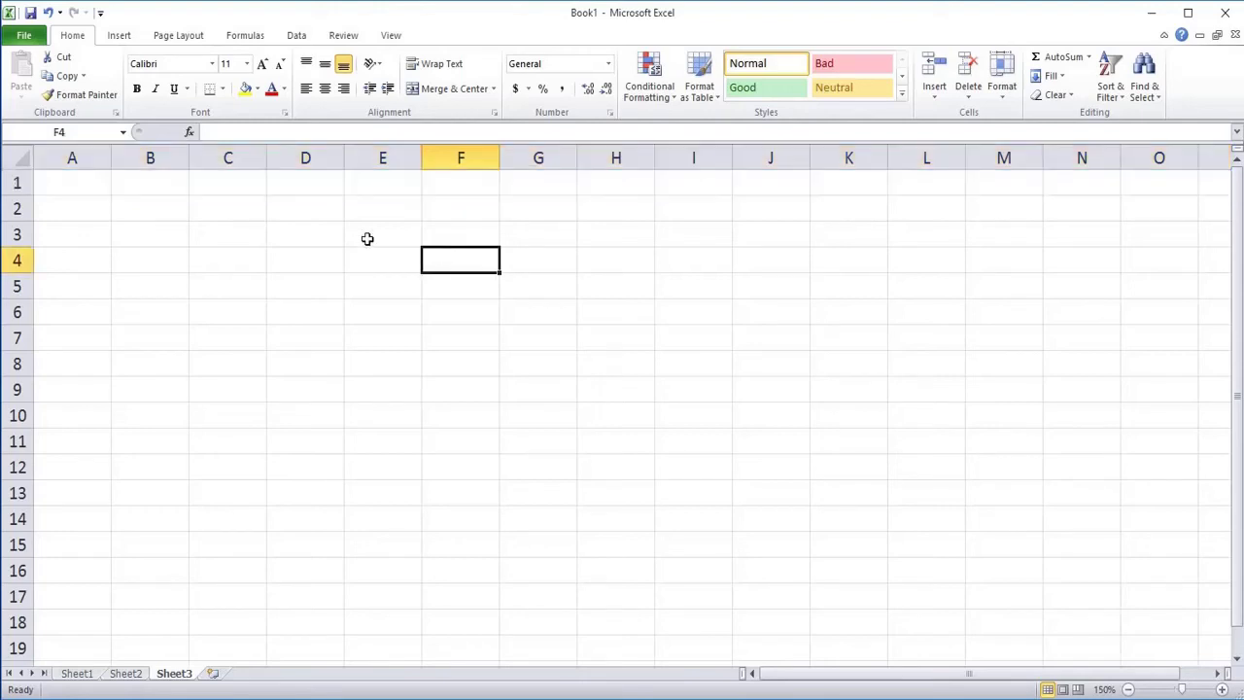
# - Select column C plus row 6, then C1:C2, B4, and column C plus row 7
pyautogui.click(251, 157)
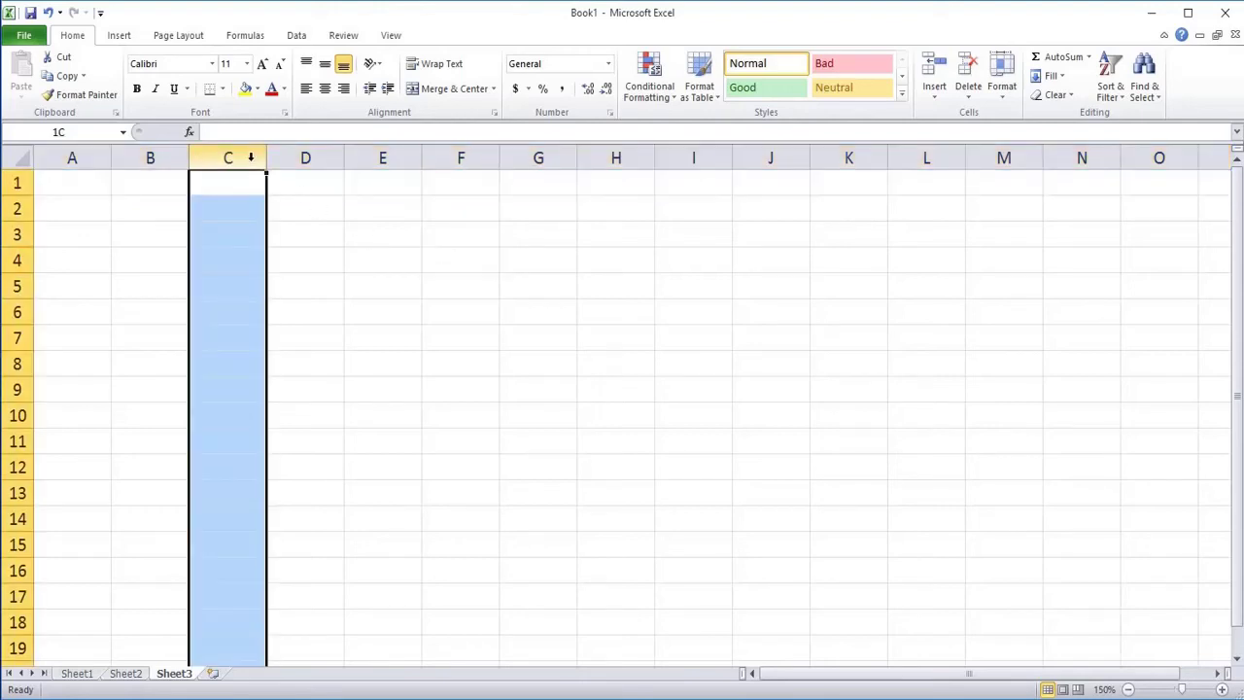
pyautogui.keyDown('ctrl'); pyautogui.click(18, 312); pyautogui.keyUp('ctrl')
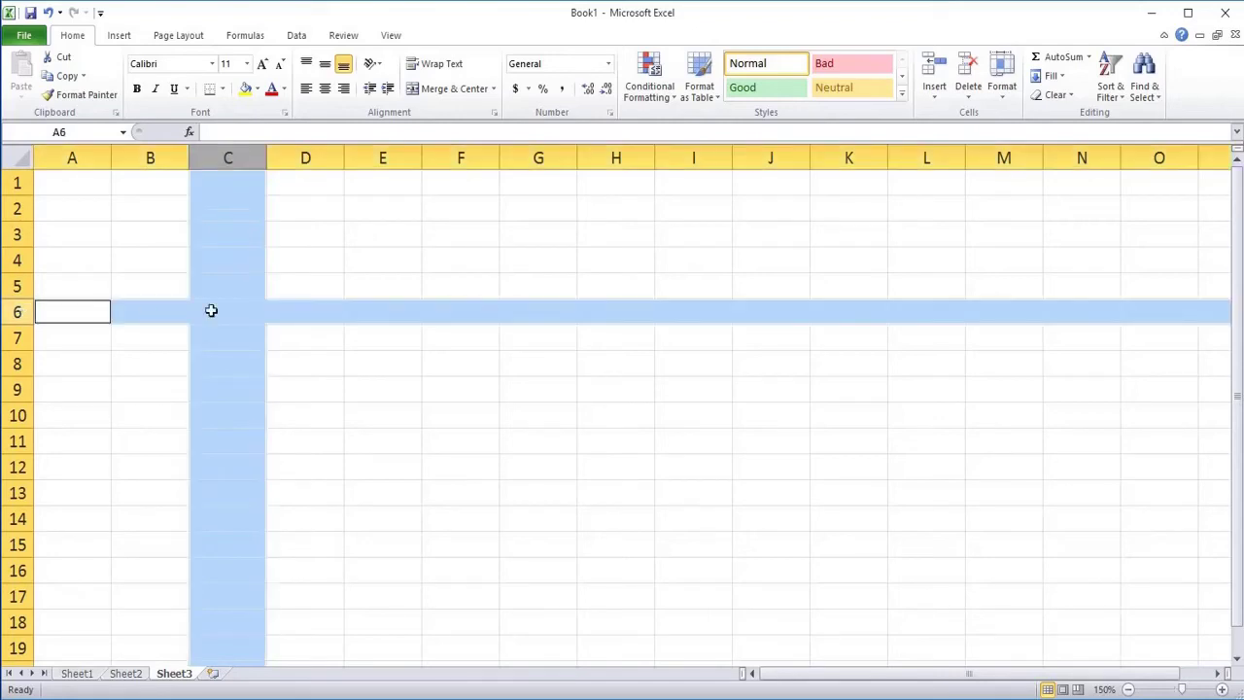
pyautogui.moveTo(234, 196); pyautogui.dragTo(236, 177)
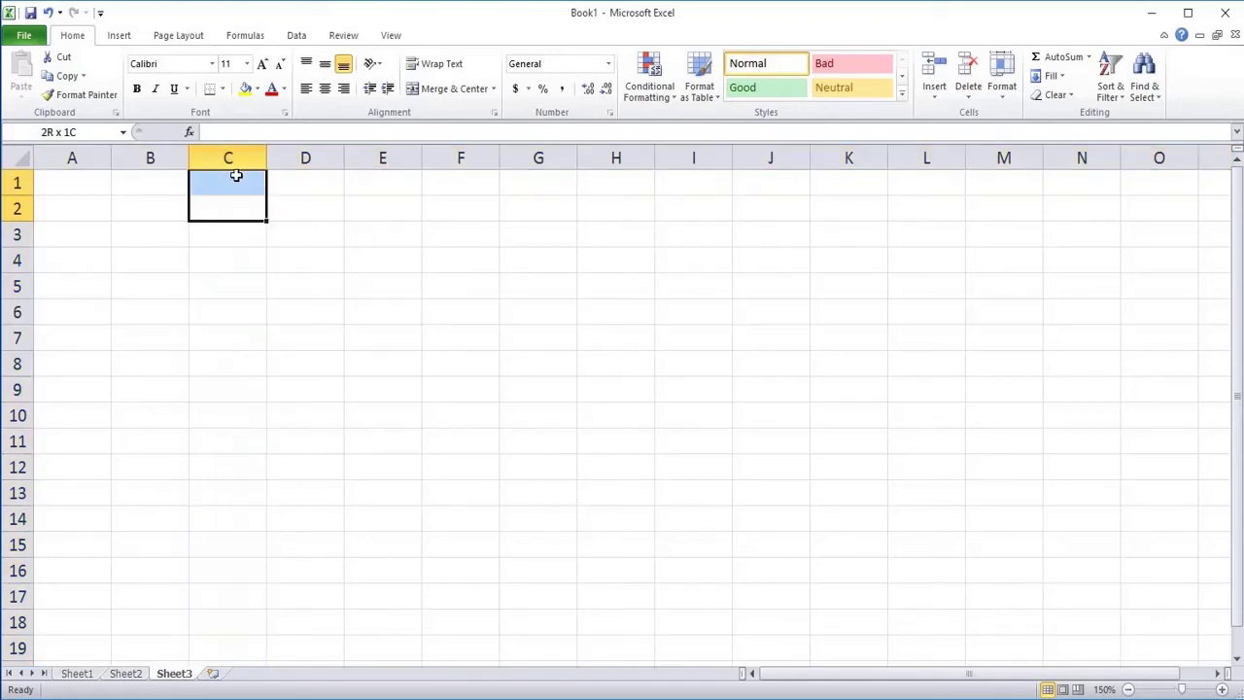
pyautogui.click(124, 257)
pyautogui.click(239, 157)
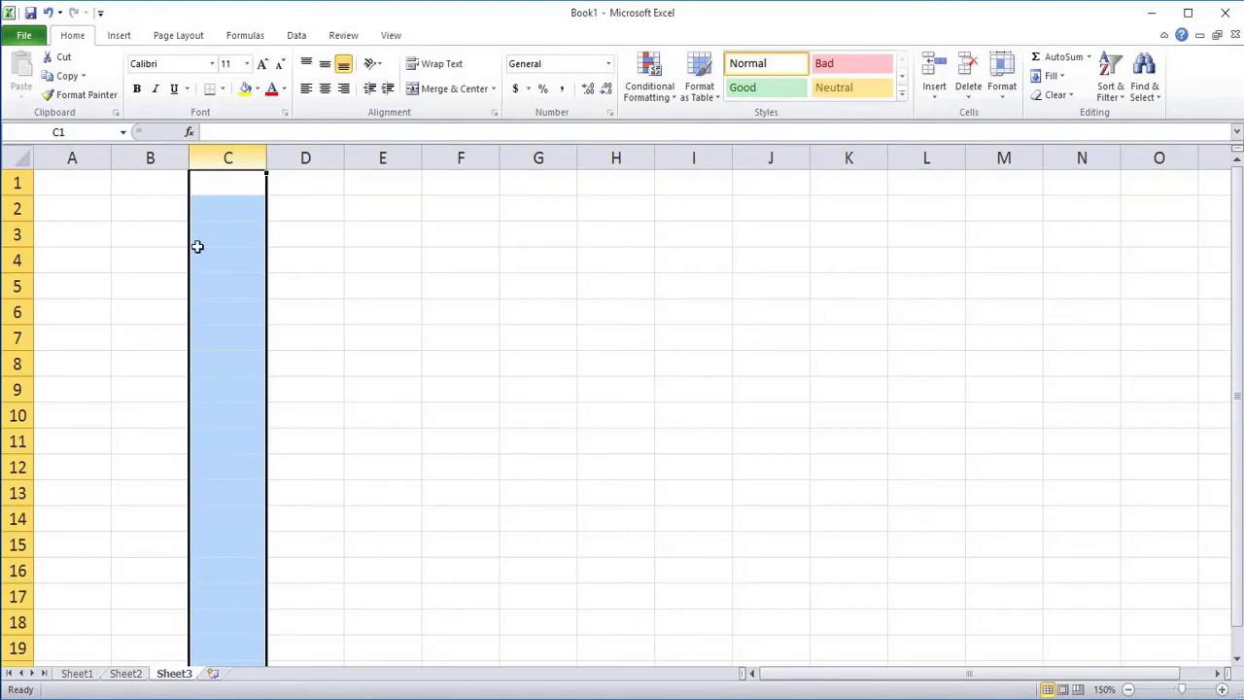
pyautogui.keyDown('ctrl'); pyautogui.click(21, 337); pyautogui.keyUp('ctrl')
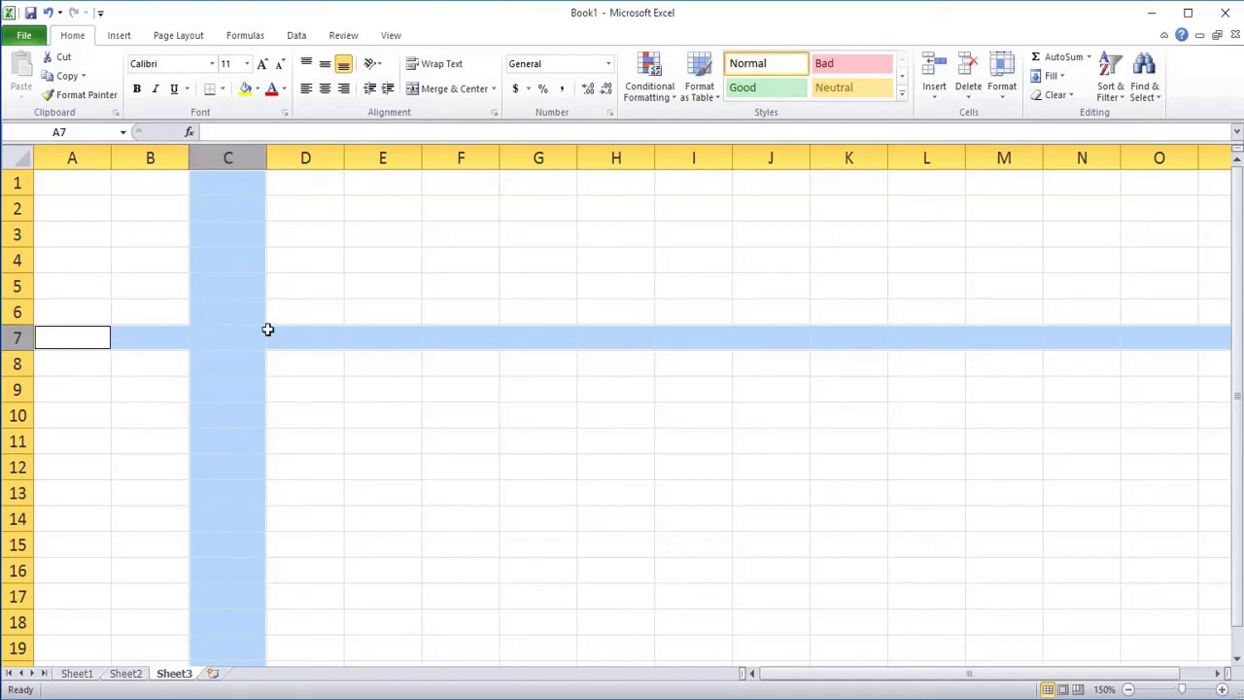
# - Collapse the column C and row 7 selection to the single cell C7
pyautogui.click(194, 331)
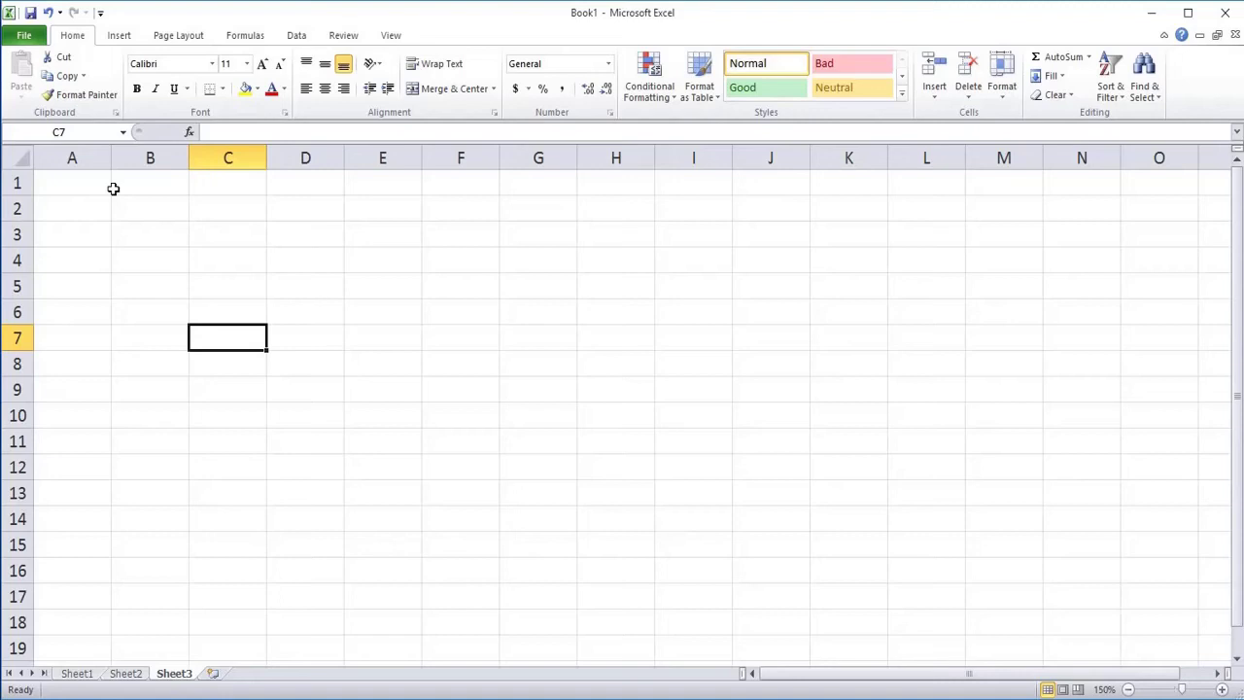
# - Select A1:B1, step along row 1 with arrow keys, then jump to XFD1 with Ctrl+Right
pyautogui.moveTo(113, 189); pyautogui.dragTo(146, 189)
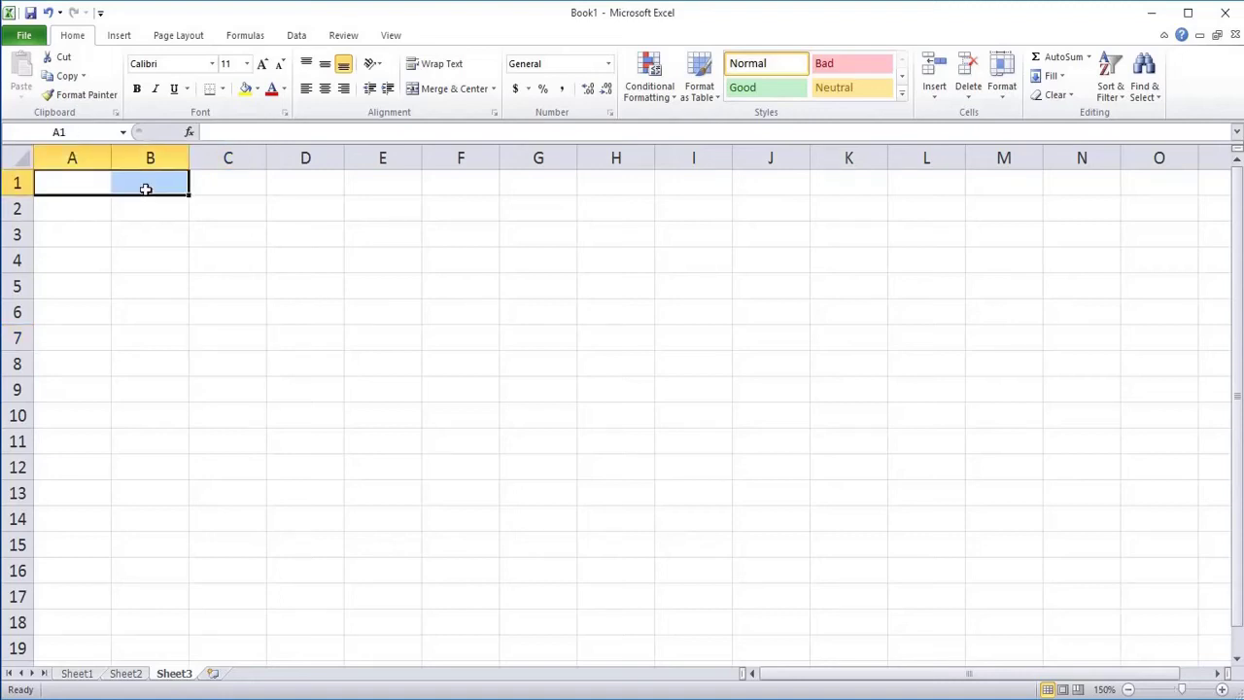
pyautogui.press('Right')
pyautogui.press('Right')
pyautogui.press('Right')
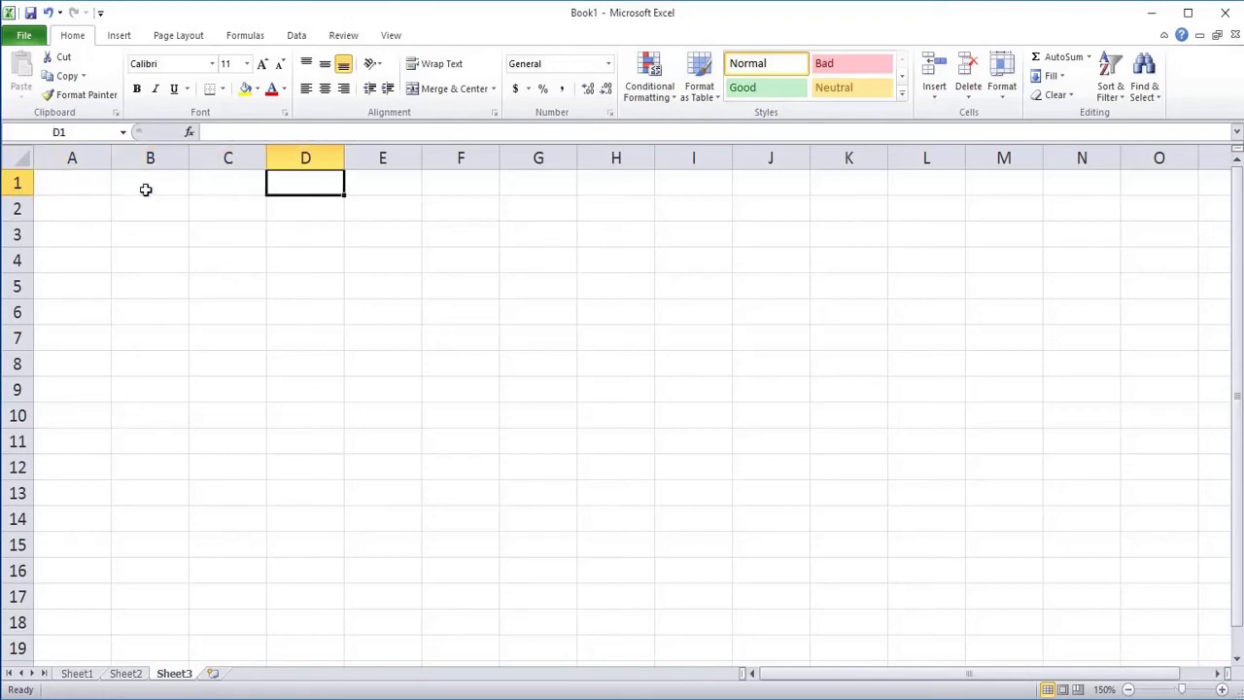
pyautogui.press('Right')
pyautogui.press('Right')
pyautogui.press('Right')
pyautogui.press('Right')
pyautogui.press('Right')
pyautogui.press('Right')
pyautogui.press('Right')
pyautogui.press('Right')
pyautogui.press('Right')
pyautogui.press('Right')
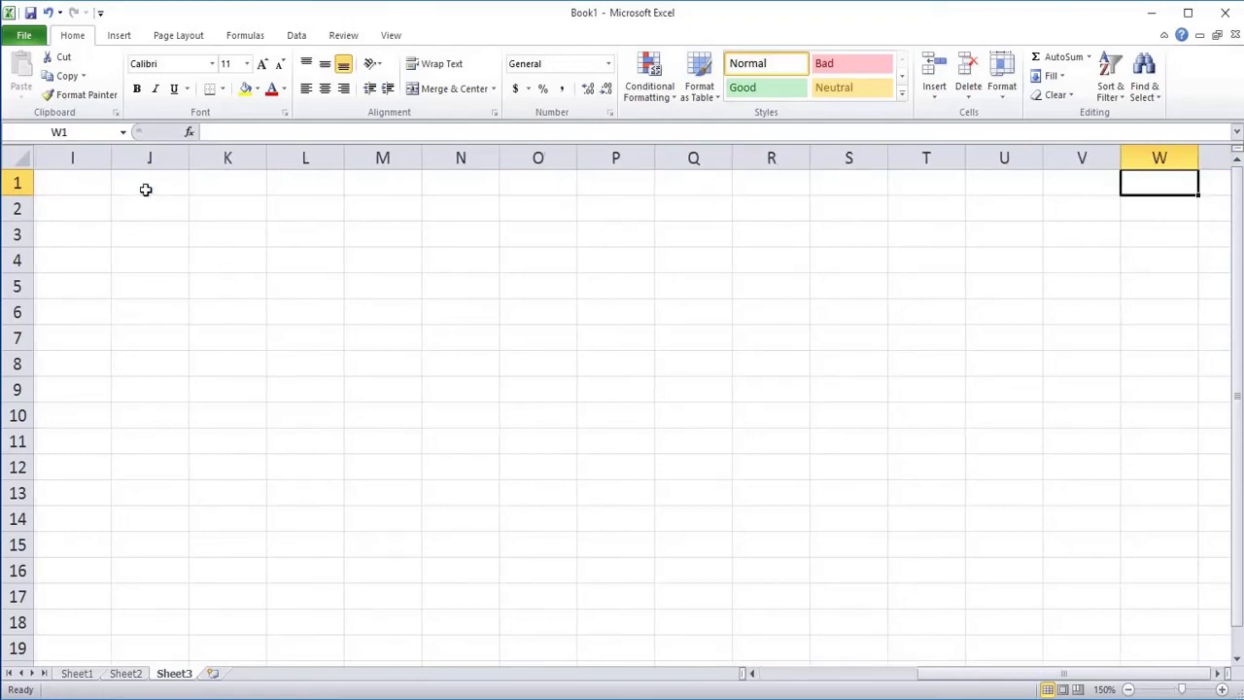
pyautogui.press('Right')
pyautogui.press('Right')
pyautogui.press('Right')
pyautogui.press('Right')
pyautogui.press('Right')
pyautogui.press('Left')
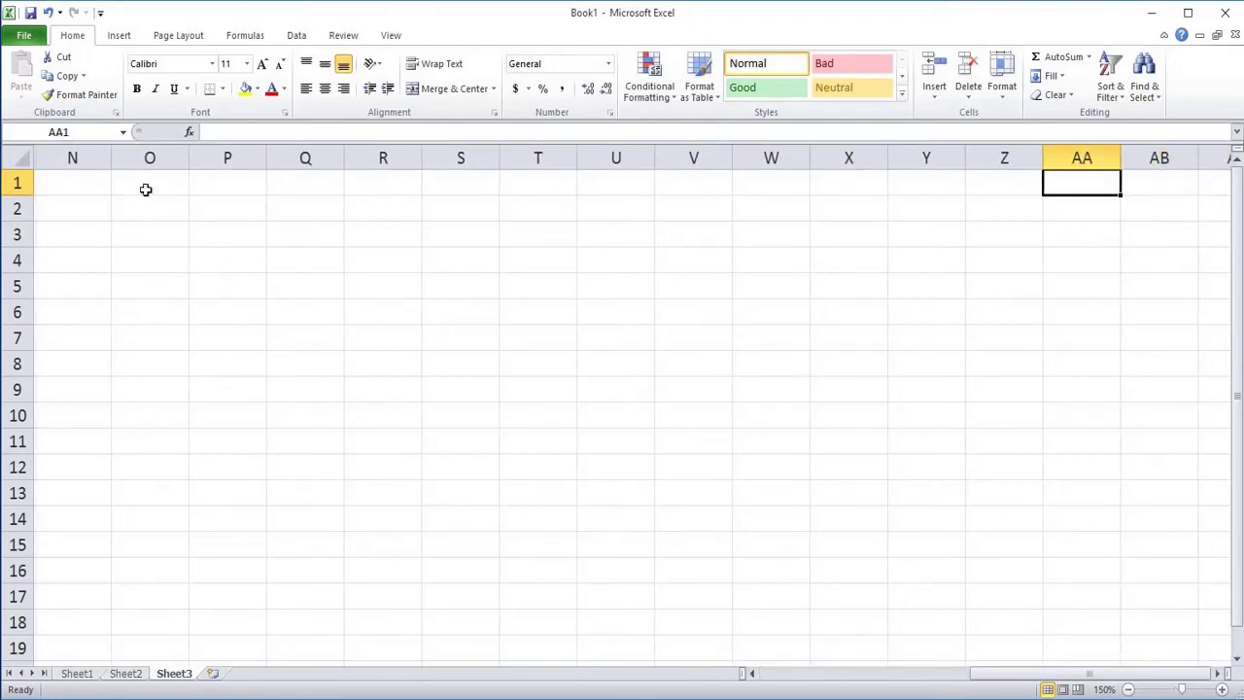
pyautogui.press('Left')
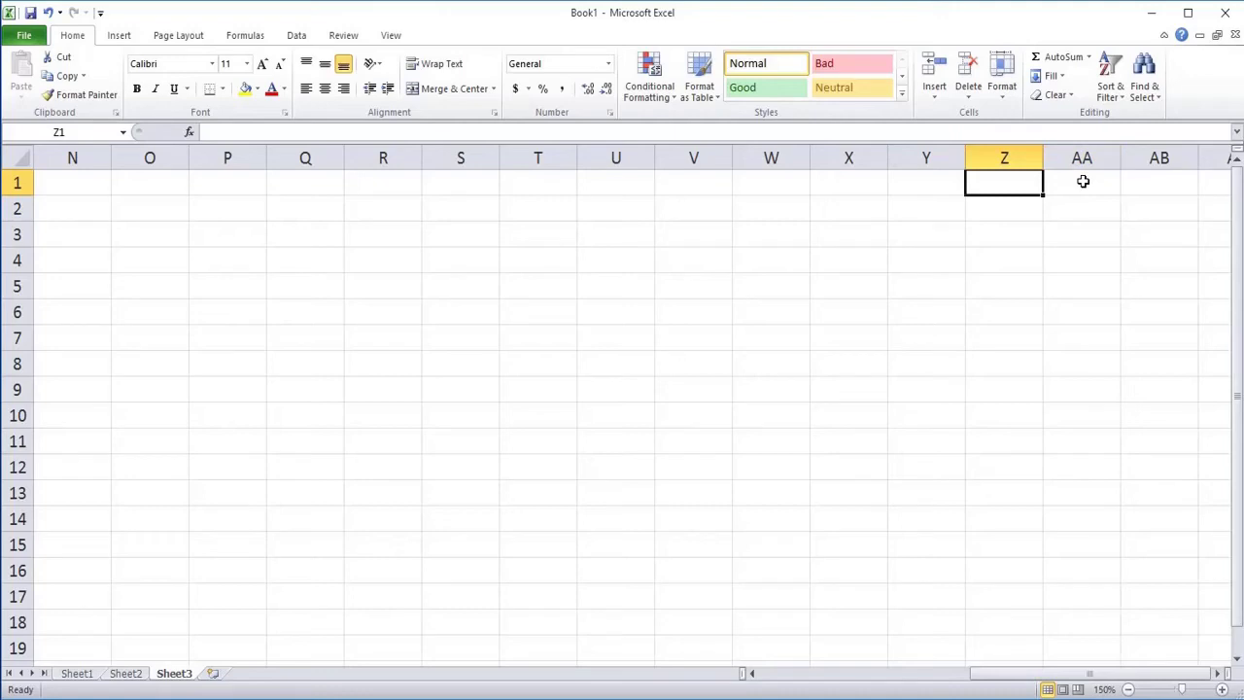
pyautogui.press('Right')
pyautogui.press('Right')
pyautogui.press('Right')
pyautogui.press('Right')
pyautogui.press('Right')
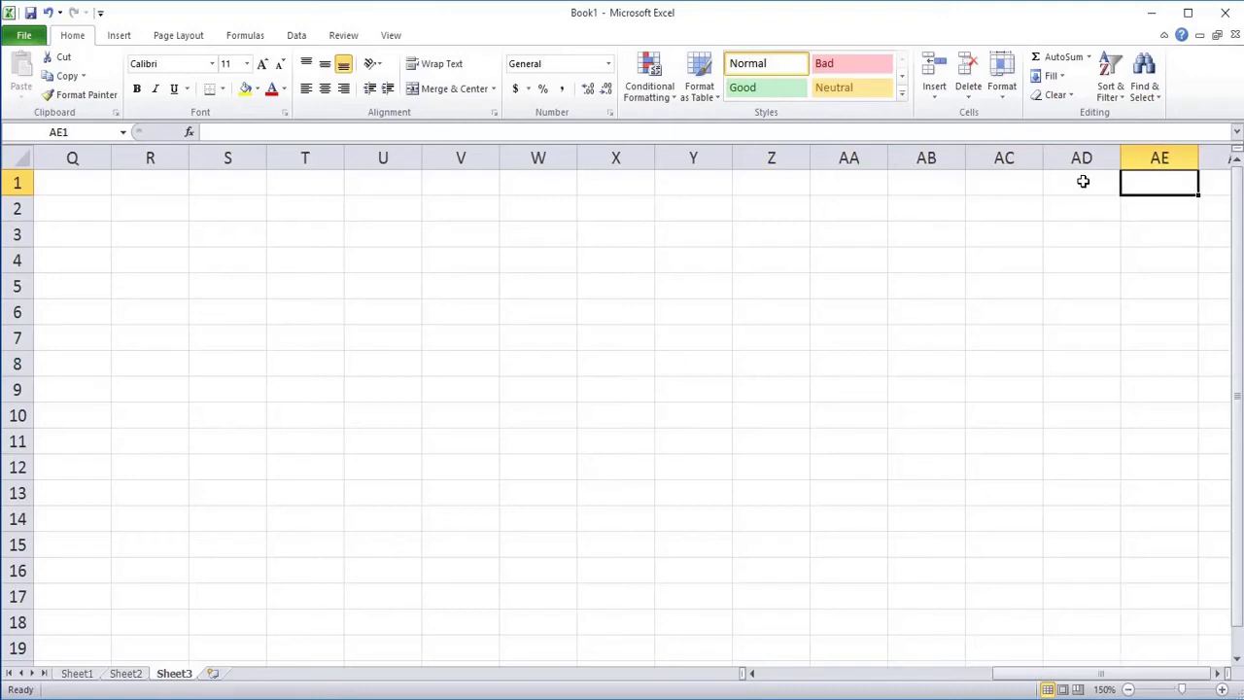
pyautogui.press('Left')
pyautogui.press('Left')
pyautogui.press('Left')
pyautogui.press('Left')
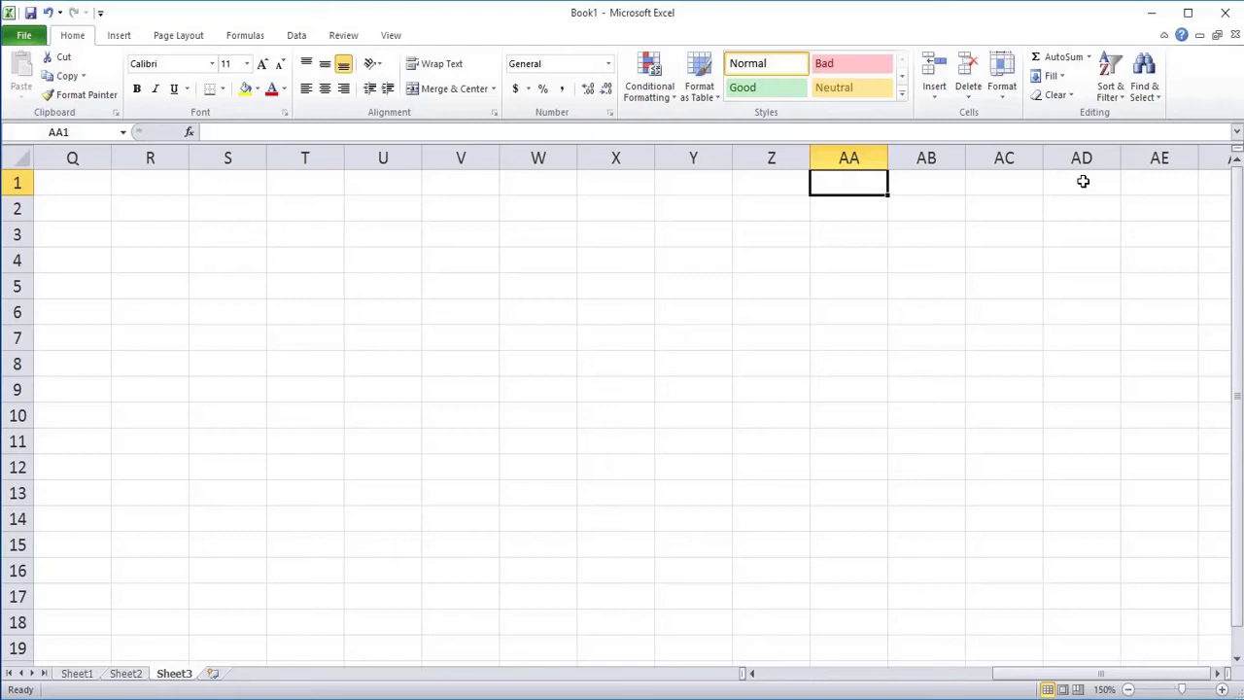
pyautogui.hotkey('ctrl', 'Right')
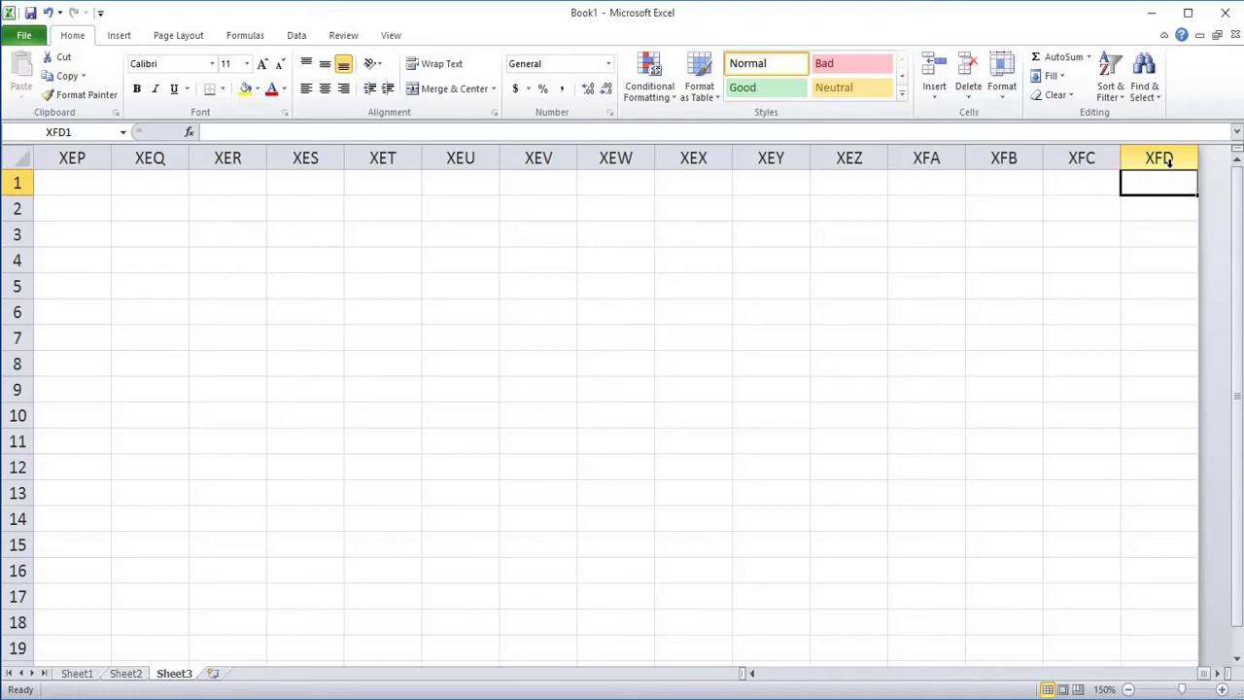
# - Return from XFD1 to cell A1 with Ctrl+Home
pyautogui.hotkey('ctrl', 'Home')
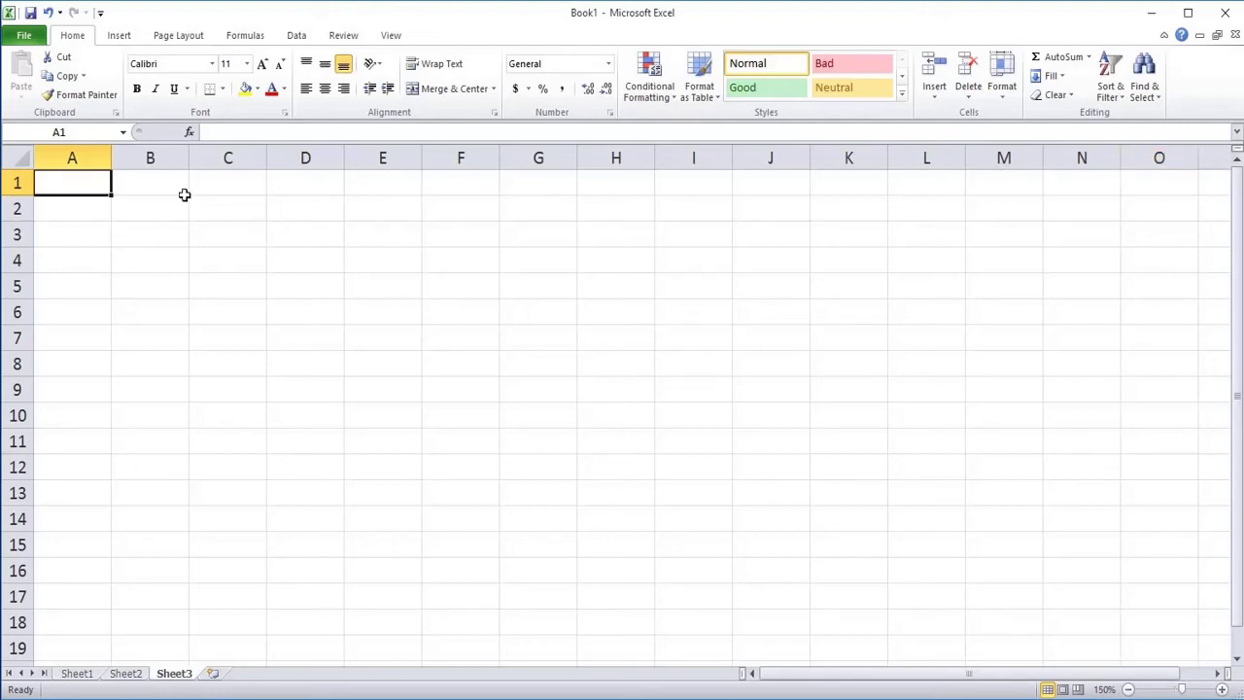
# - Select rows 2 and 3 and cell A1, then switch to Sheet1 and select its A1
pyautogui.click(19, 208)
pyautogui.click(26, 234)
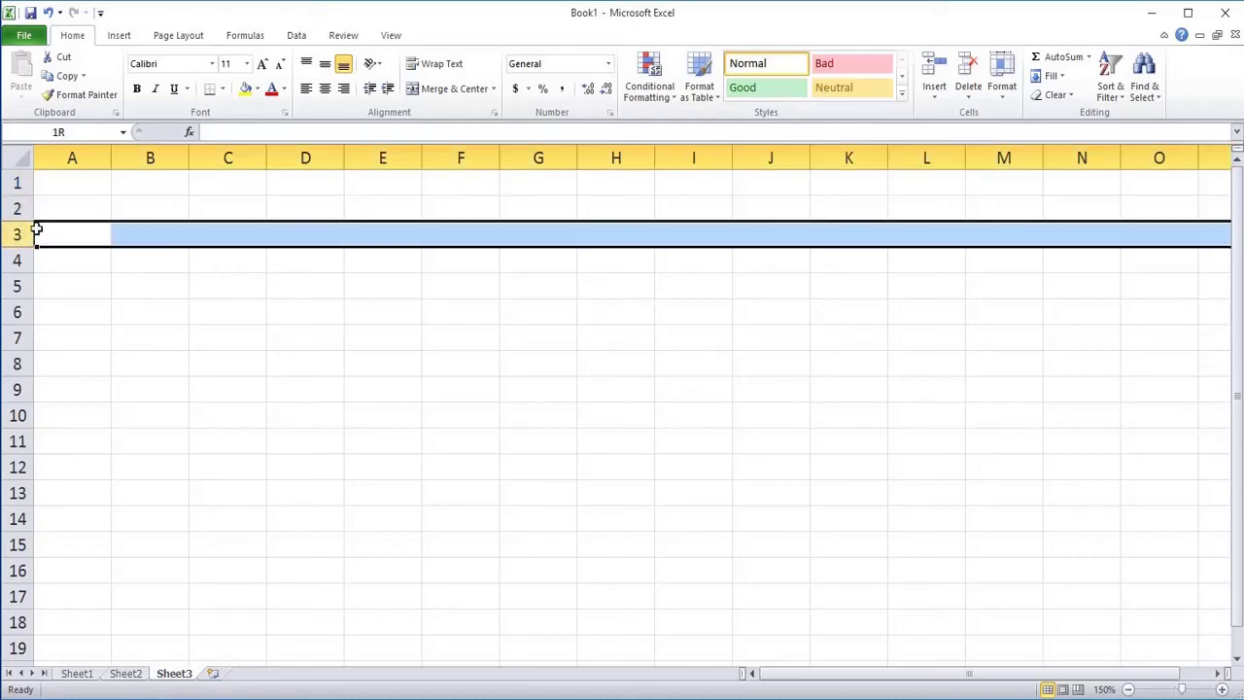
pyautogui.click(63, 181)
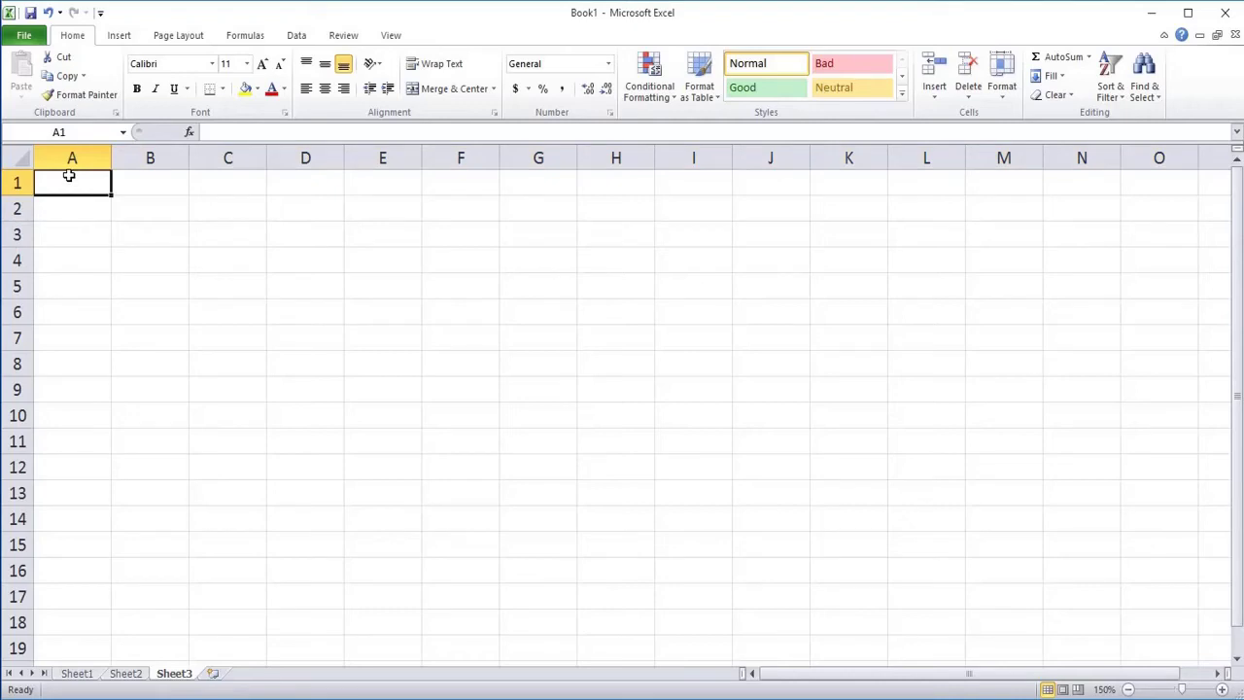
pyautogui.click(84, 676)
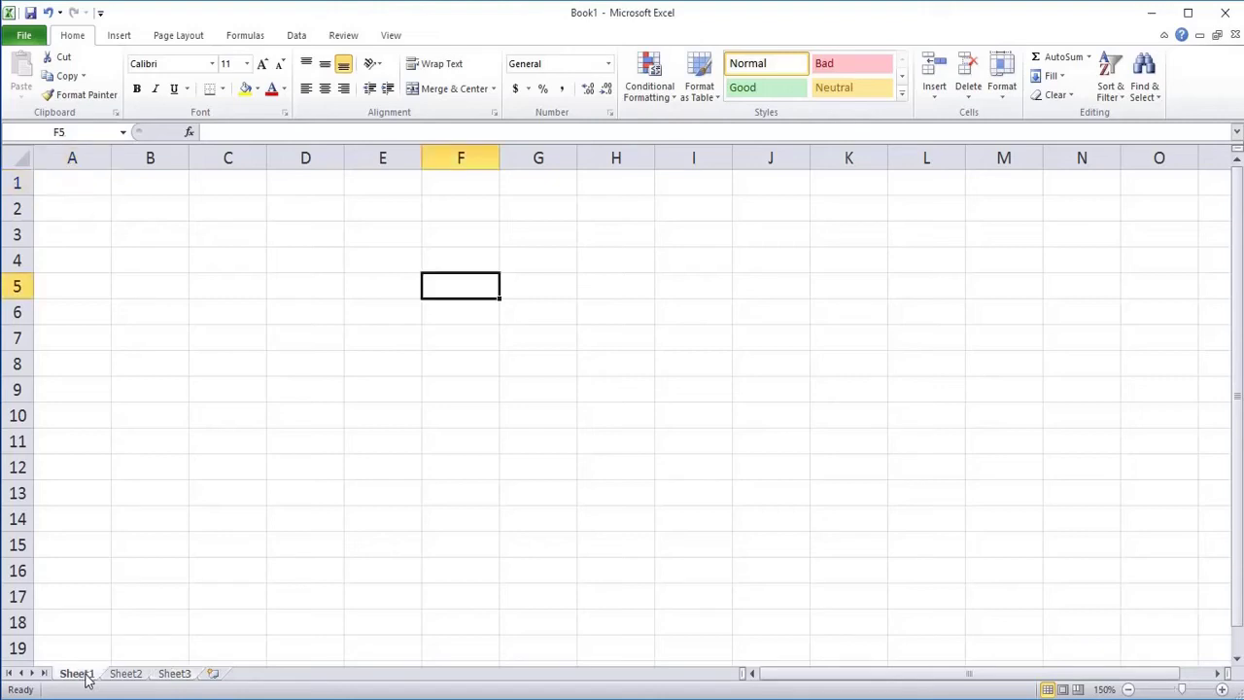
pyautogui.click(66, 185)
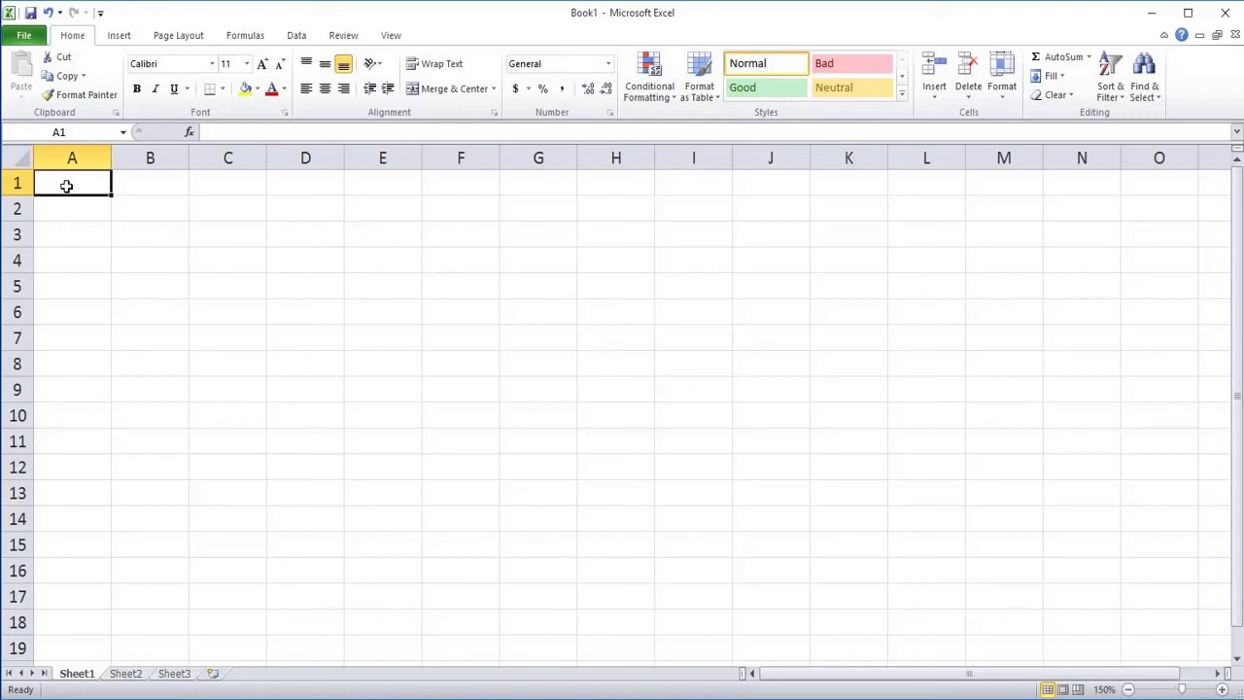
pyautogui.hotkey('ctrl', 'Down')
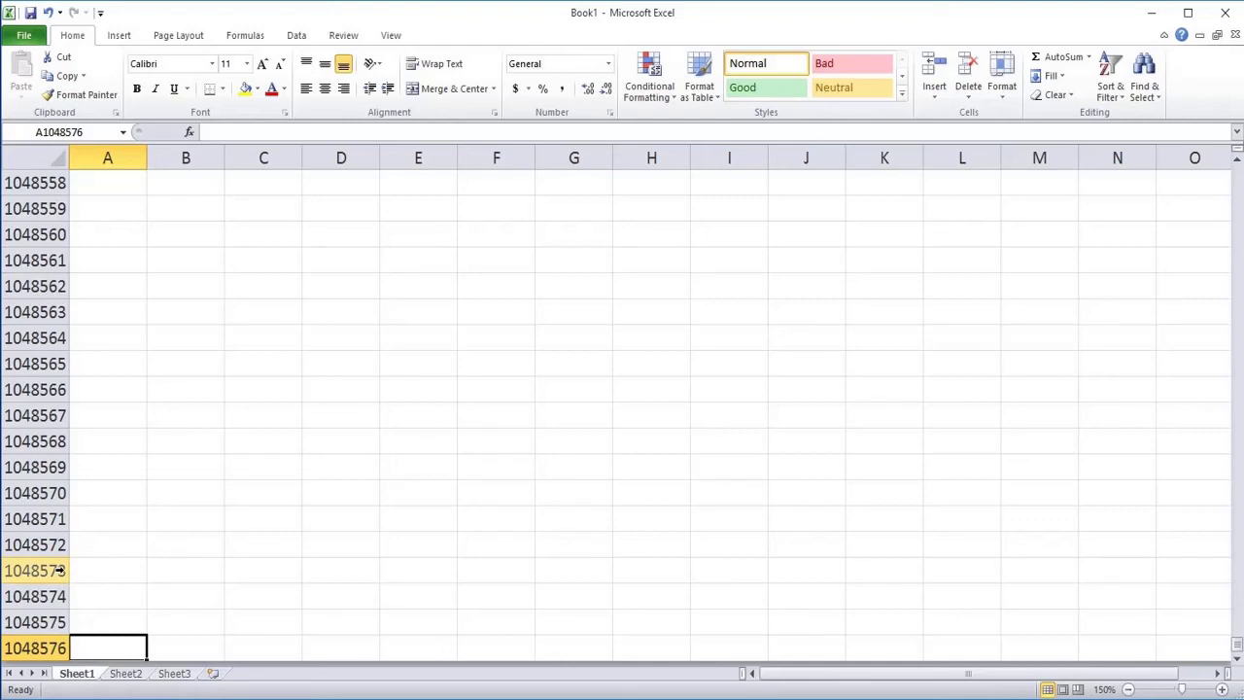
pyautogui.hotkey('ctrl', 'Home')
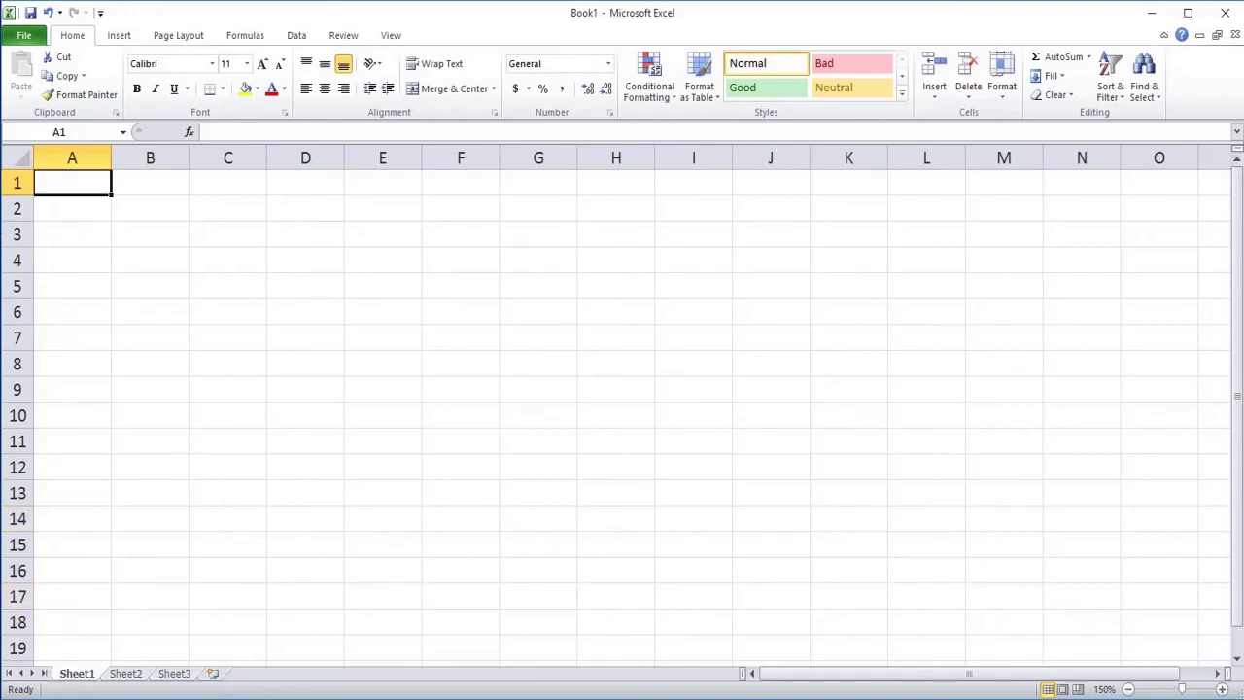
# - Select cells D5, F6, F8, H8, I8 and I7 in turn, ending on I12
pyautogui.click(293, 284)
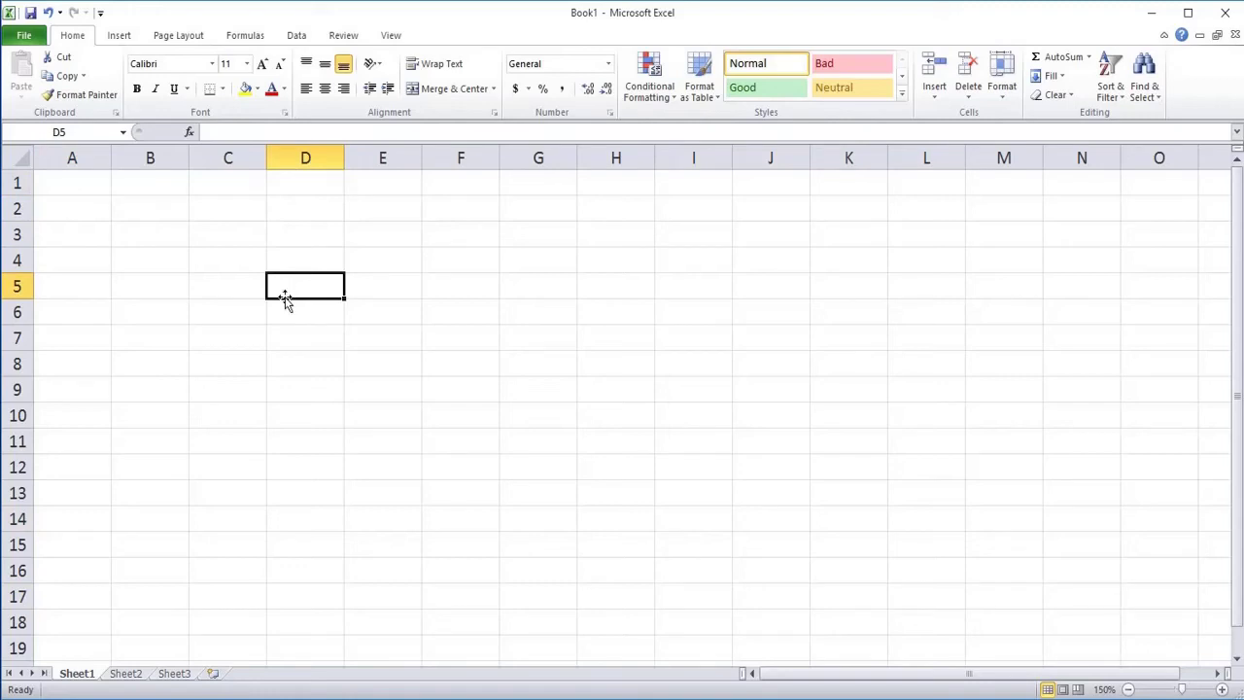
pyautogui.click(466, 330)
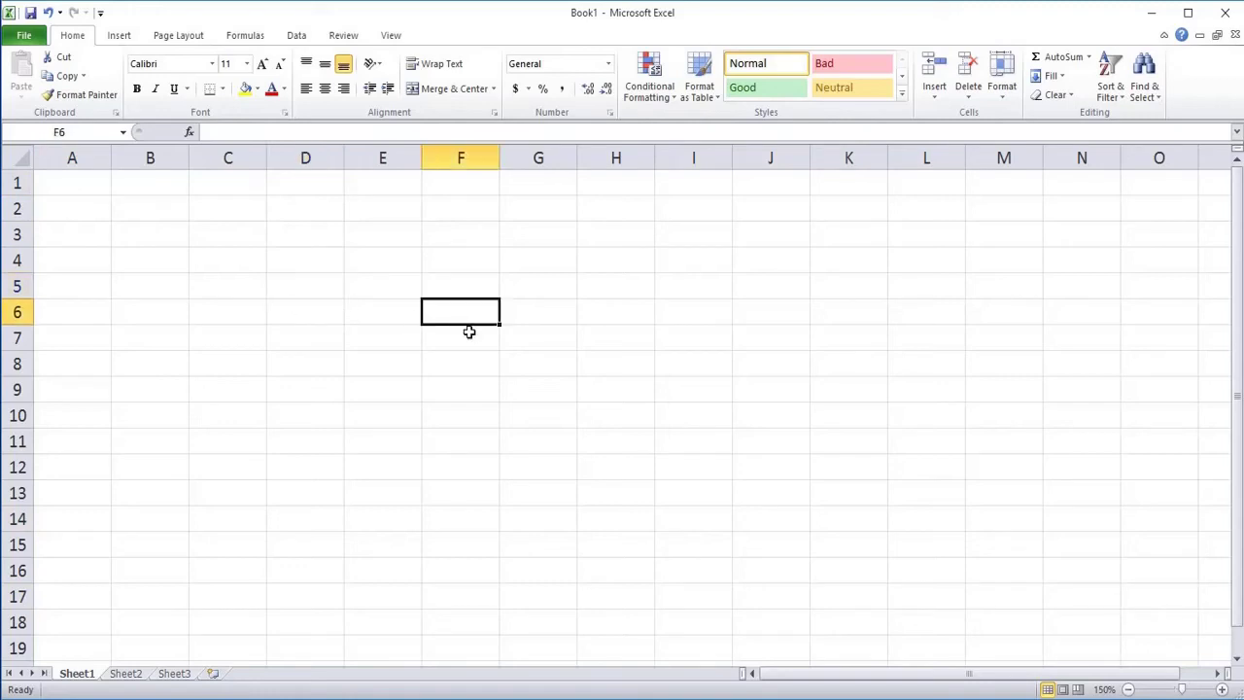
pyautogui.click(493, 373)
pyautogui.click(608, 371)
pyautogui.click(660, 357)
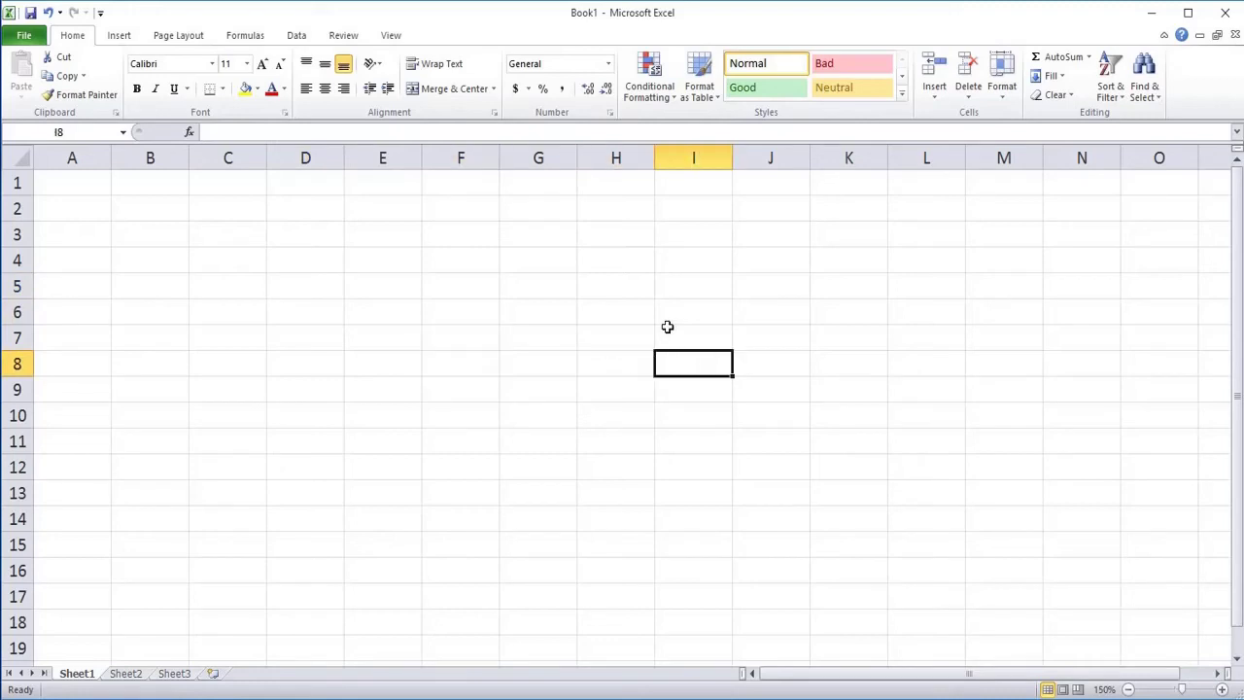
pyautogui.click(668, 333)
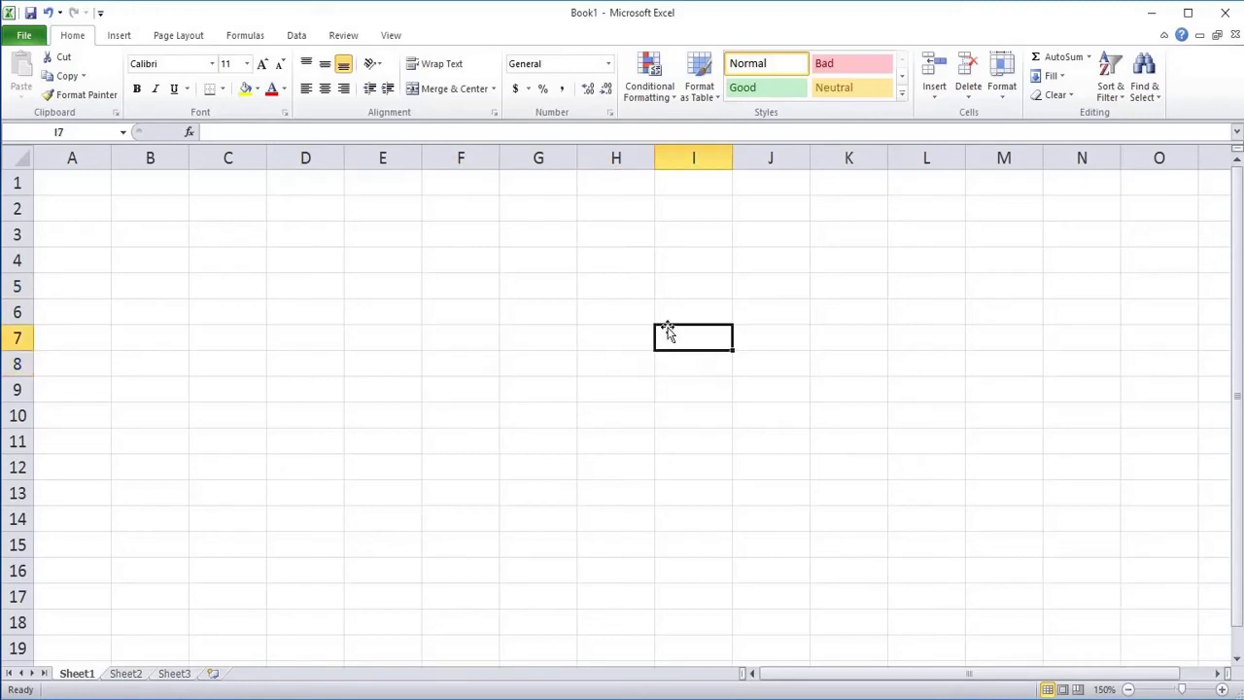
pyautogui.click(689, 465)
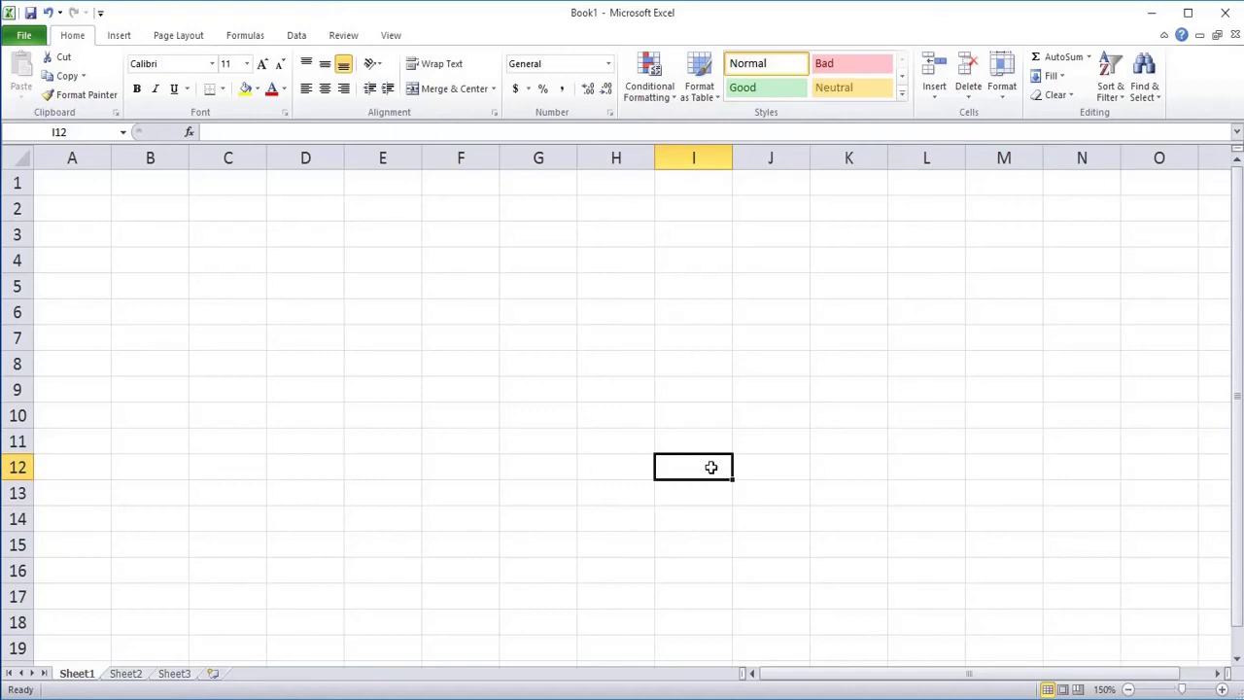
# - Select cells K11, G5 and O4 in turn, finishing on M8
pyautogui.click(872, 437)
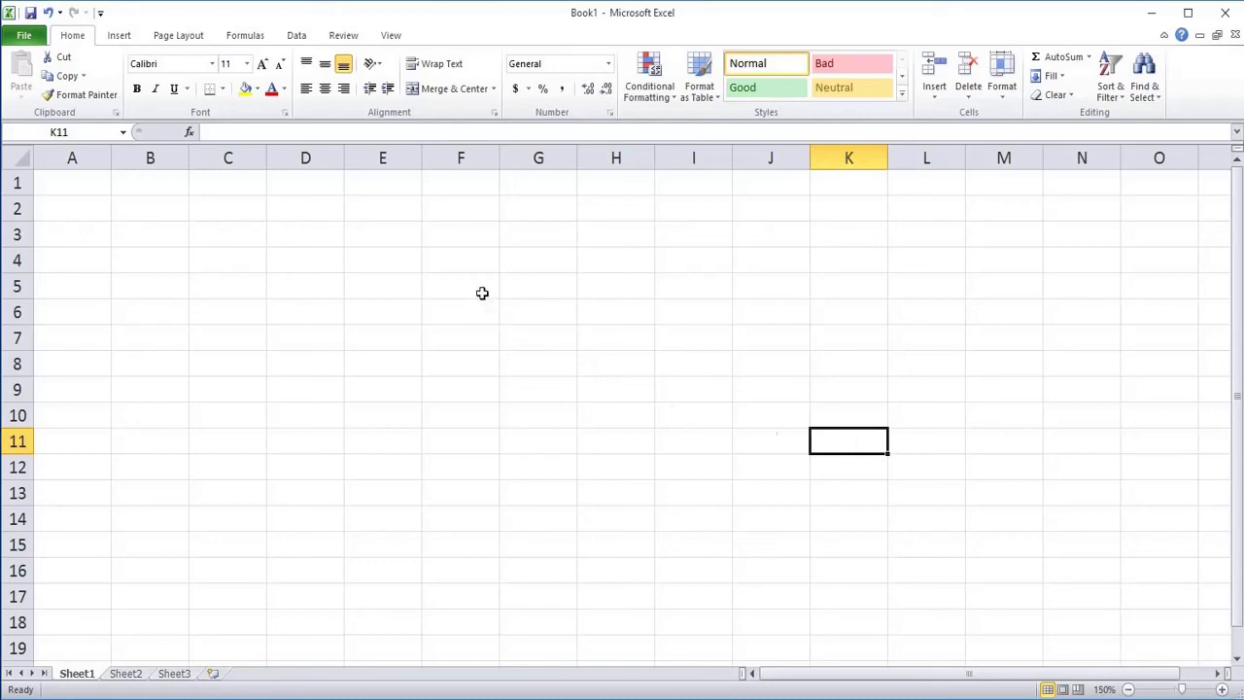
pyautogui.click(549, 288)
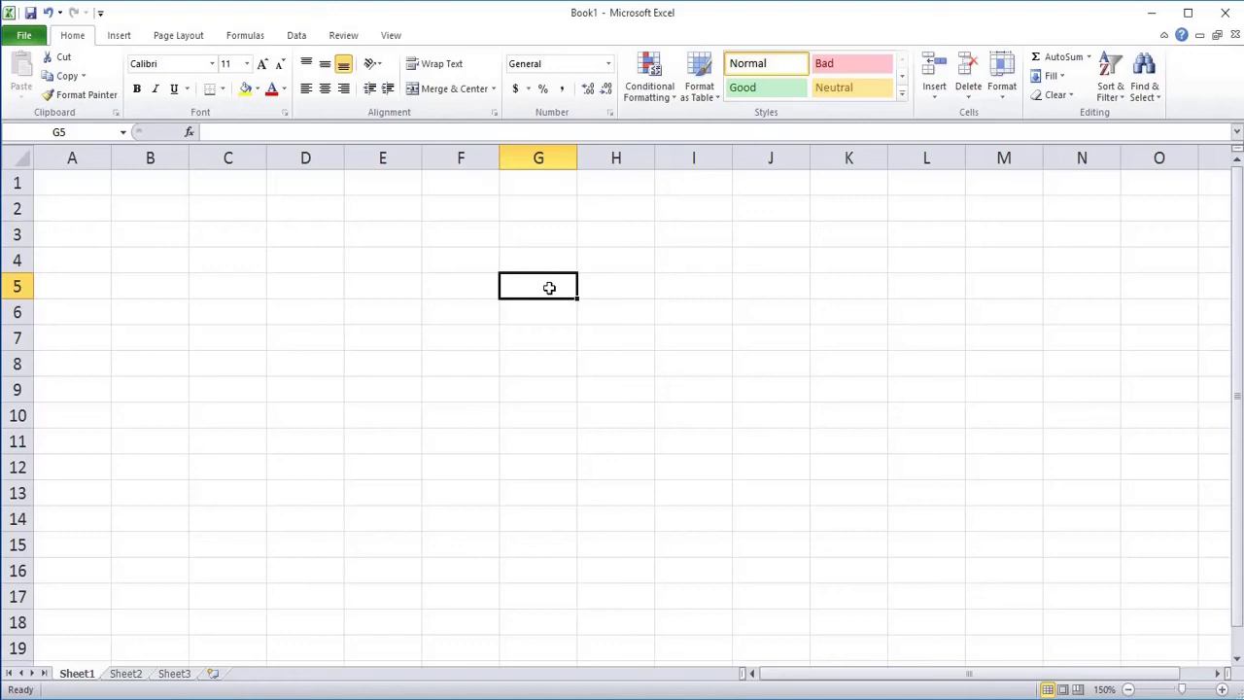
pyautogui.click(1160, 274)
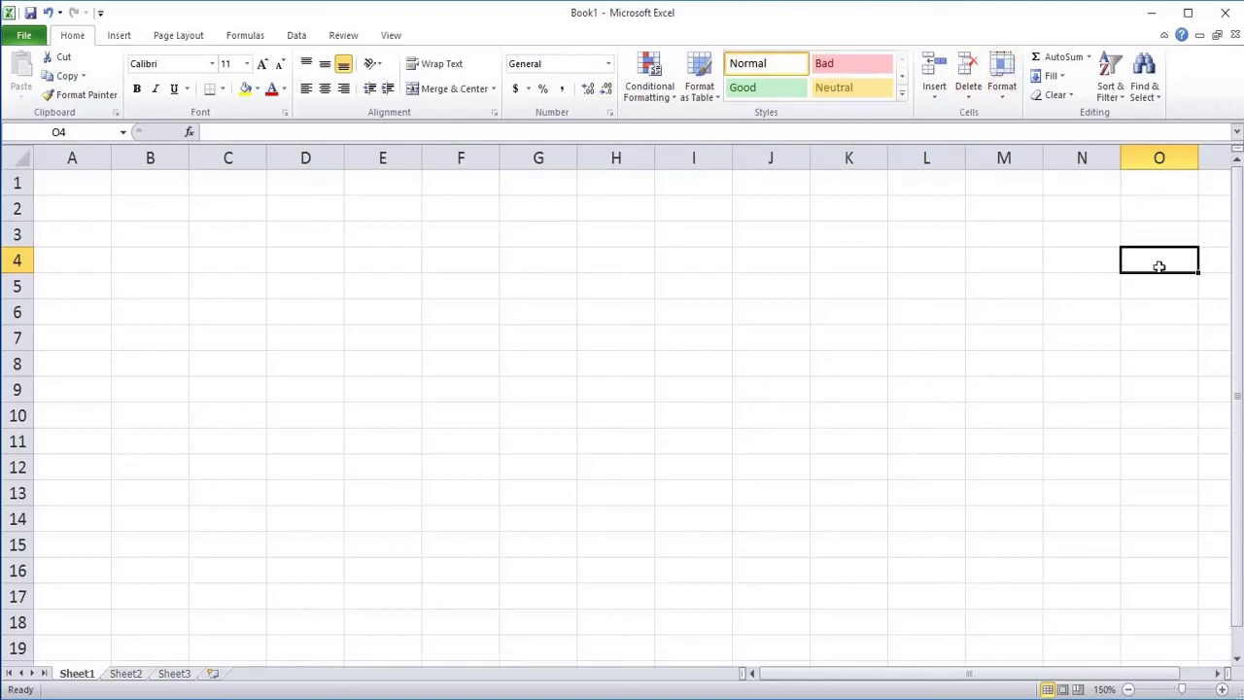
pyautogui.click(971, 358)
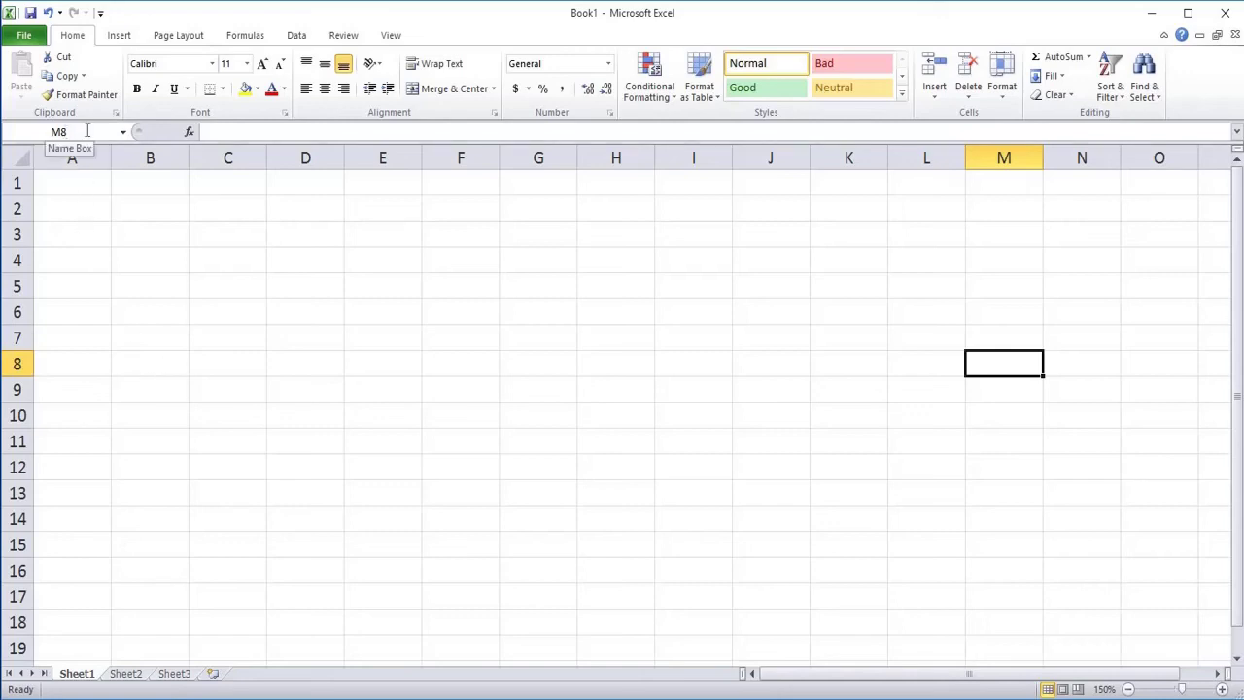
# - Check the M8 reference in the Name Box, then select D16 and finally E10
pyautogui.click(88, 131)
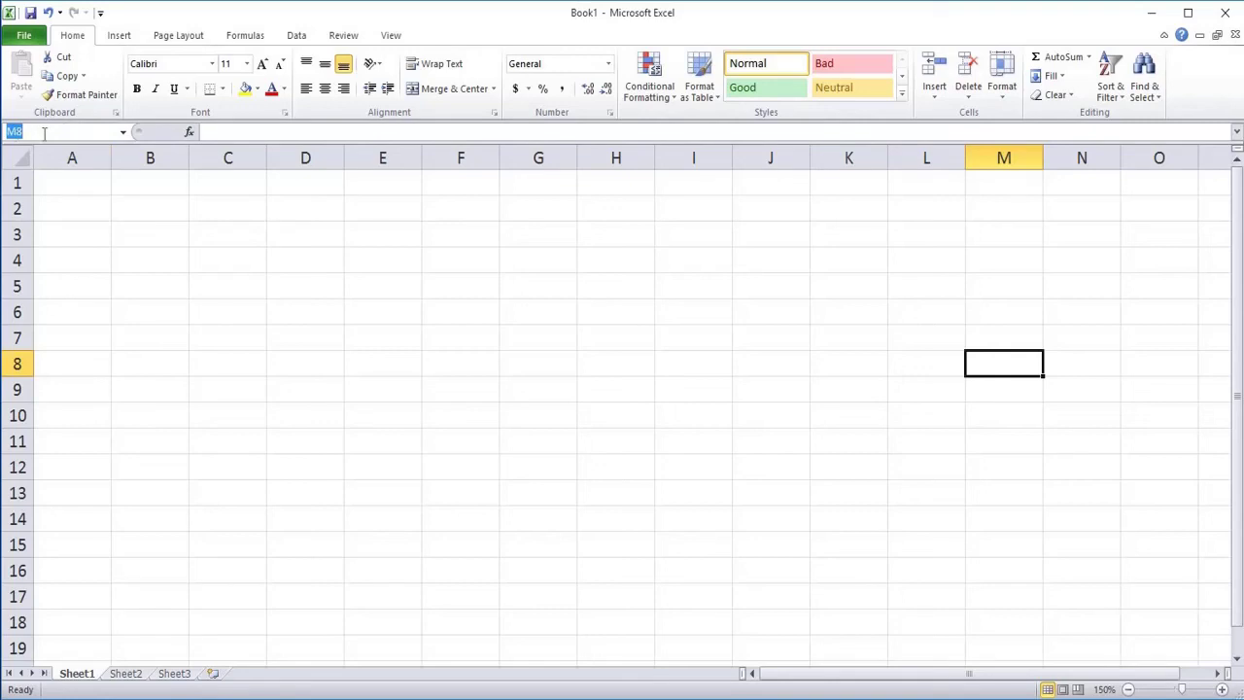
pyautogui.click(305, 574)
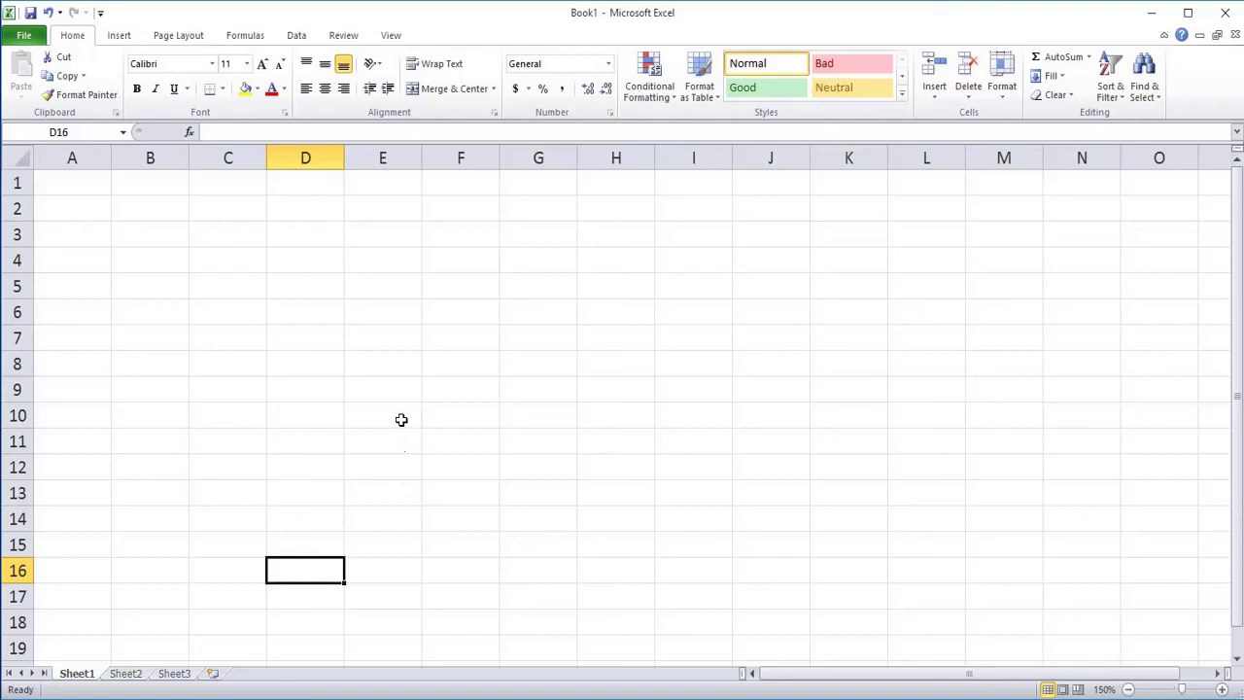
pyautogui.click(401, 419)
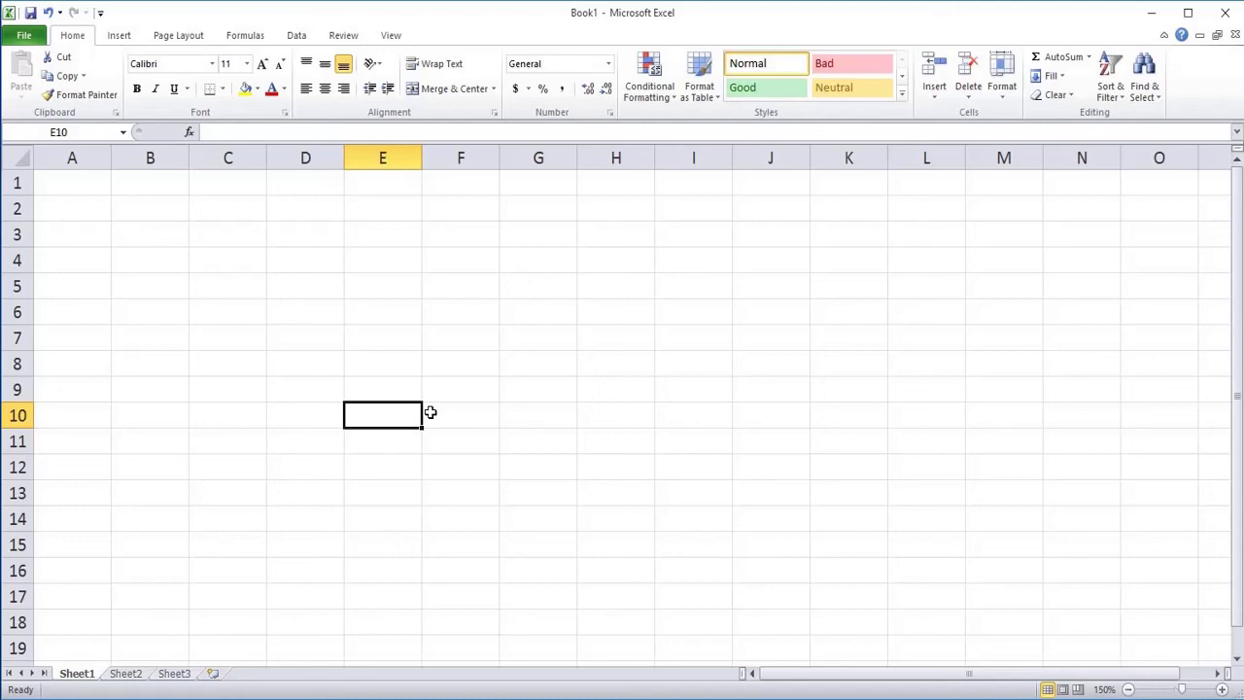
# - Enter APSACS in cell E10, confirm it, then reselect E10
pyautogui.write('AP')
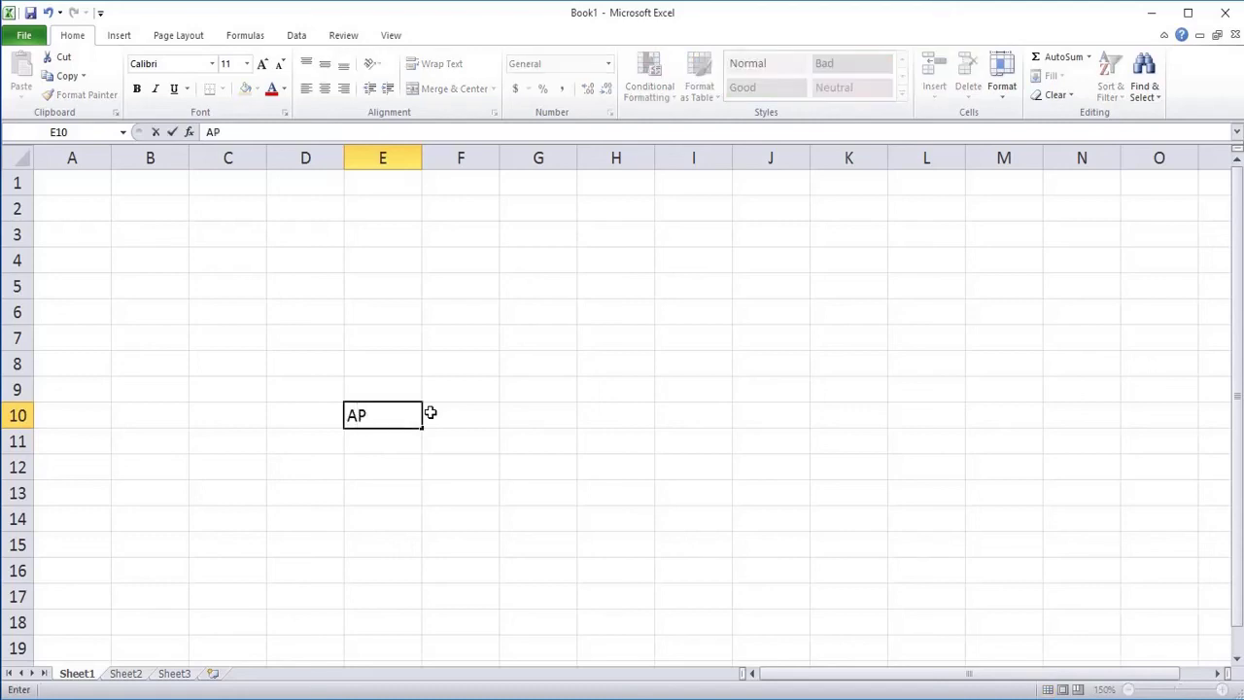
pyautogui.write('SACS')
pyautogui.click(378, 448)
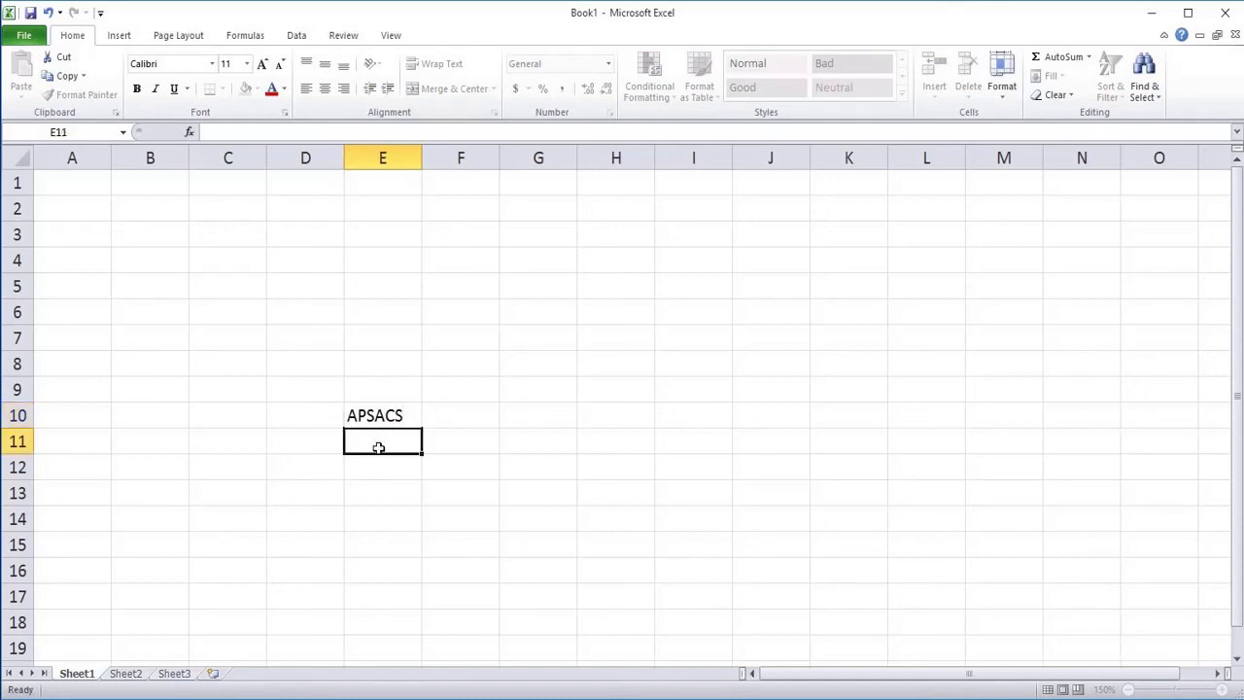
pyautogui.click(586, 422)
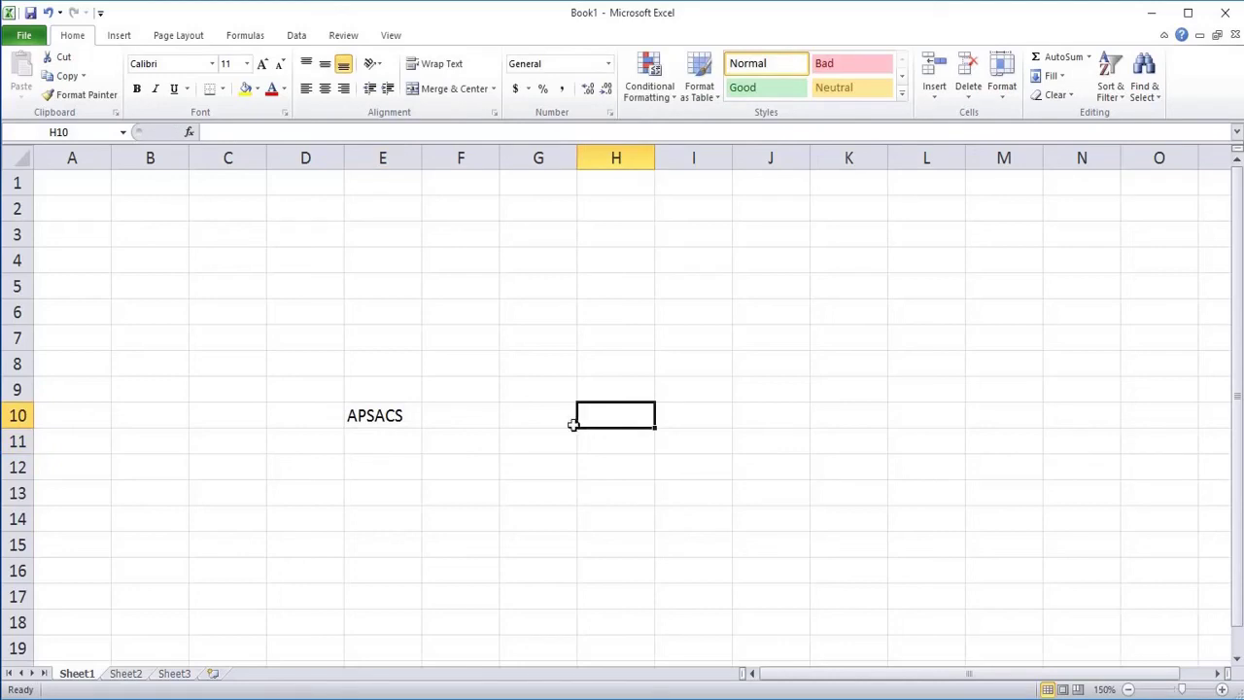
pyautogui.click(389, 418)
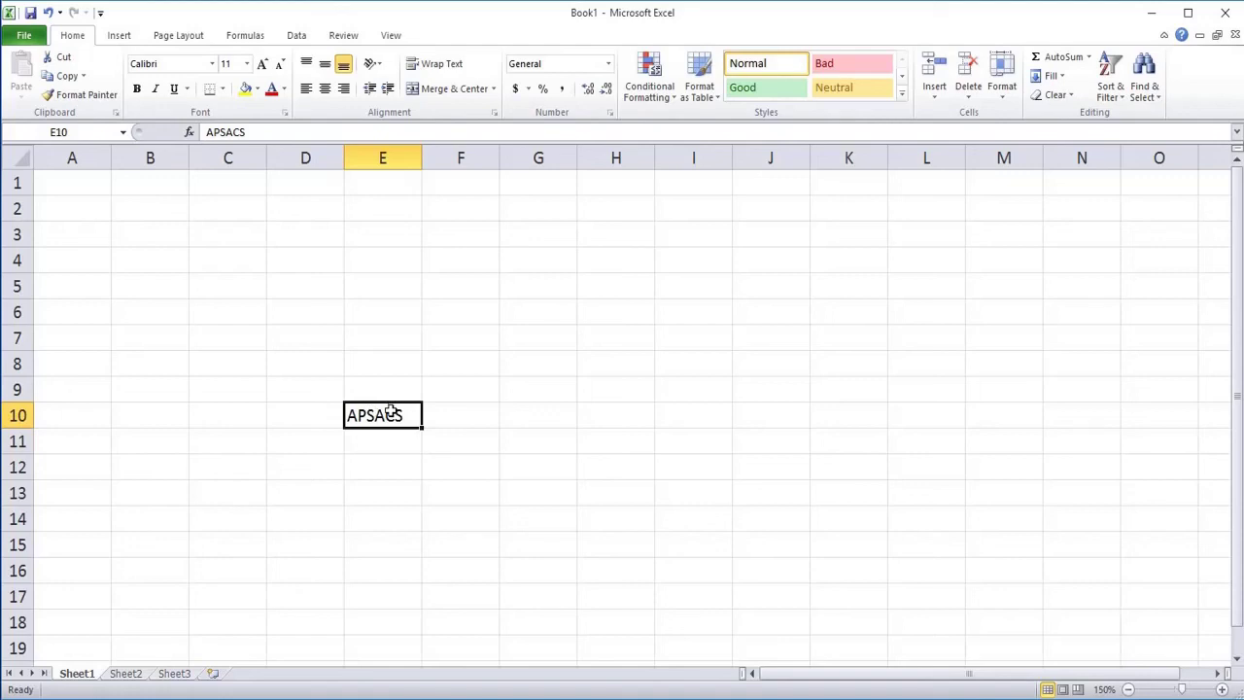
# - Delete APSACS from E10, check the formula bar, then move to J10
pyautogui.press('Delete')
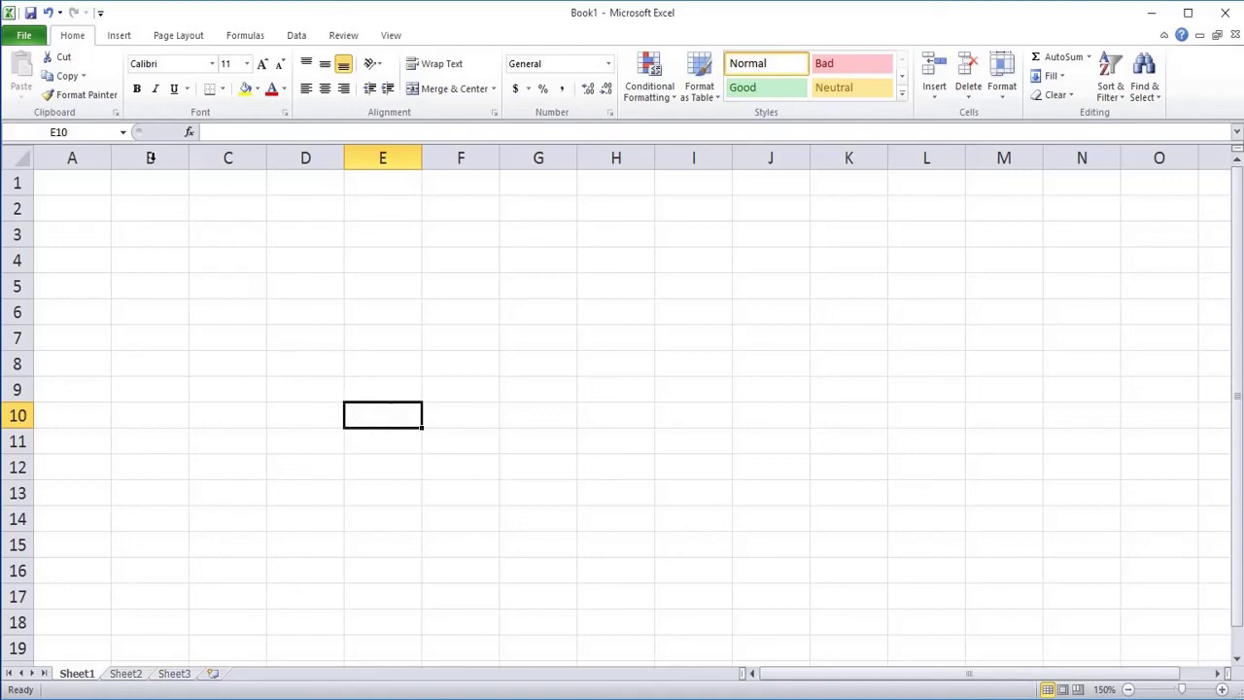
pyautogui.click(215, 132)
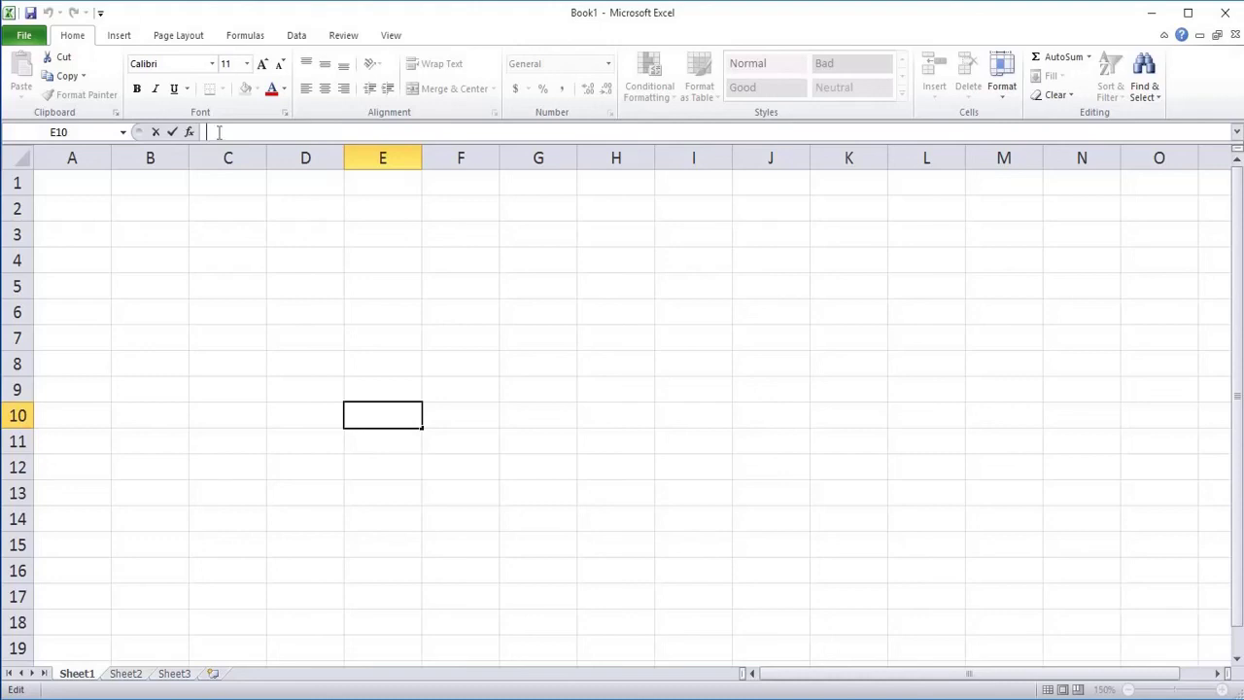
pyautogui.click(765, 416)
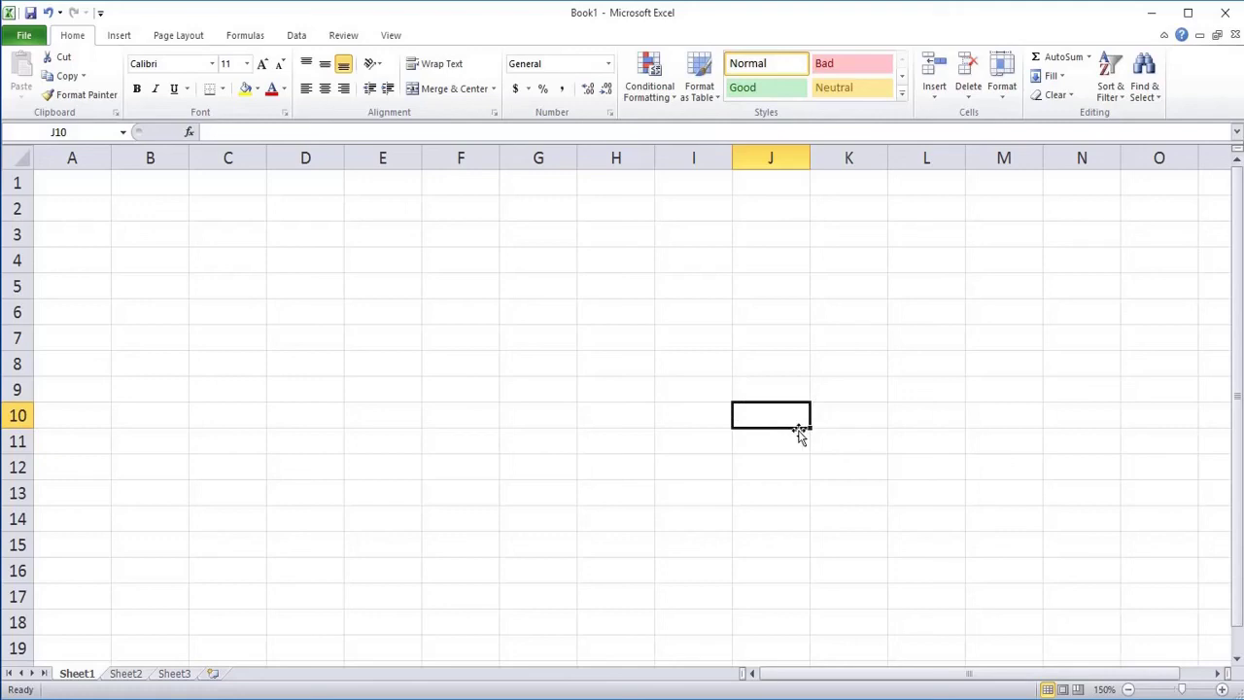
# - Put the empty cell J10 into Edit mode via the formula bar
pyautogui.click(231, 133)
pyautogui.click(231, 133)
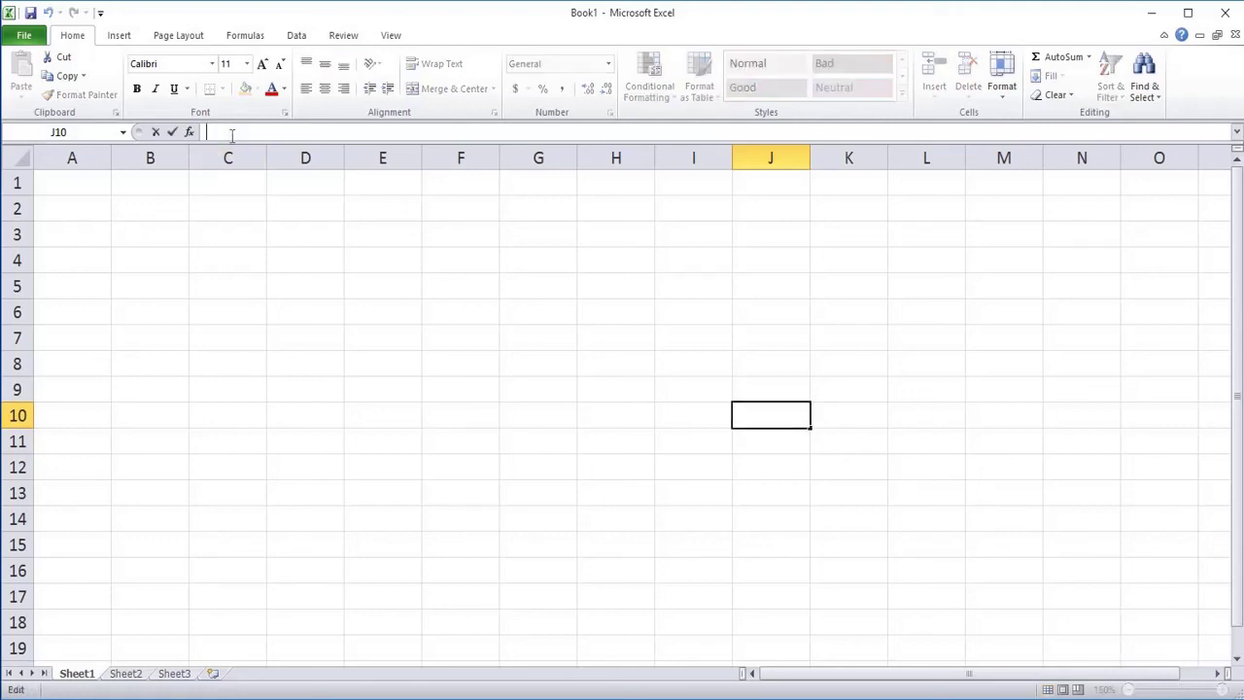